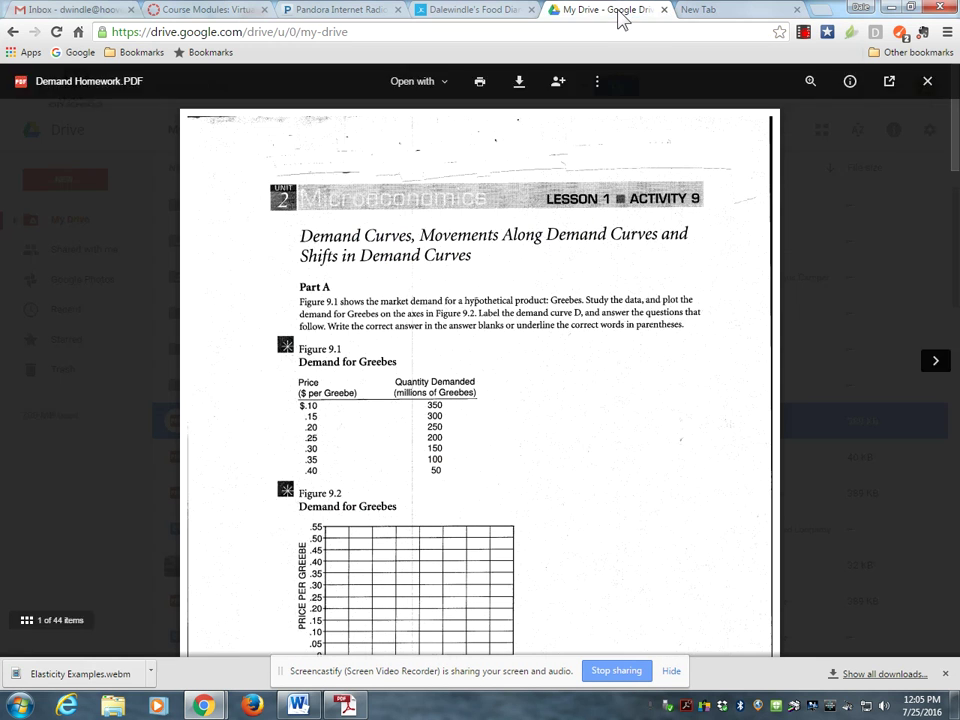
# Scroll through the Demand Homework.PDF preview in Google Drive to look over the worksheet.
pyautogui.scroll(-3, 581, 400)
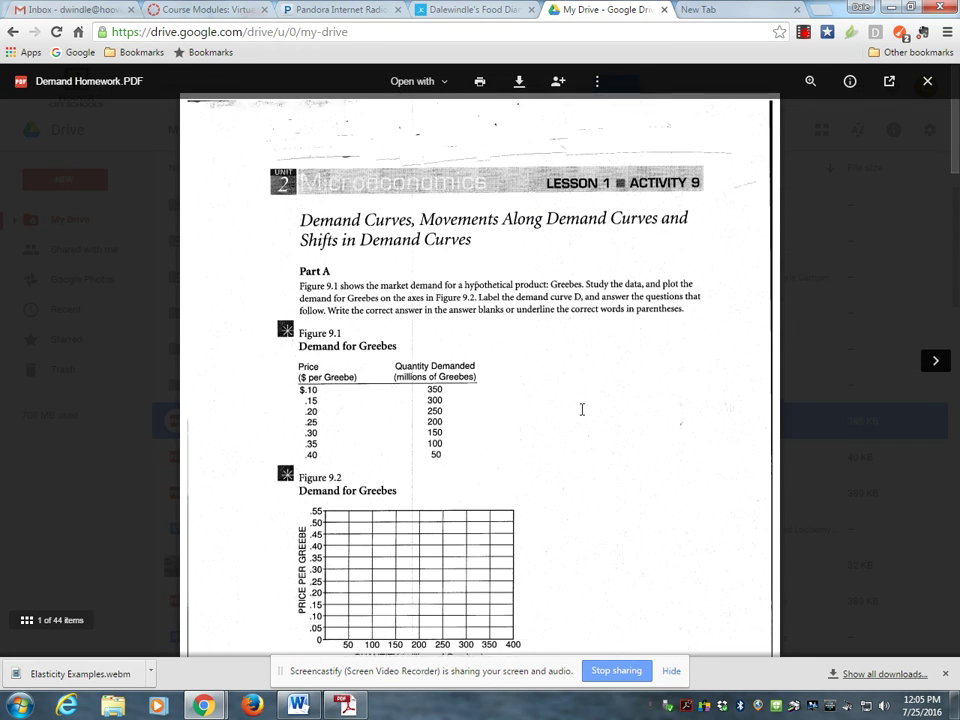
pyautogui.scroll(3, 580, 411)
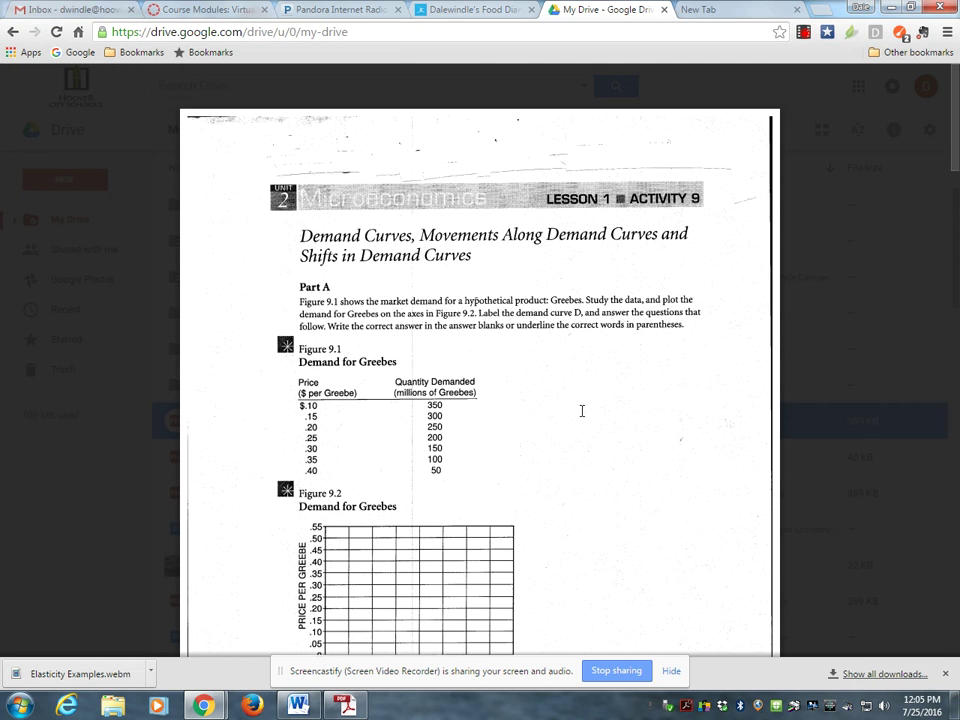
pyautogui.scroll(-2, 581, 411)
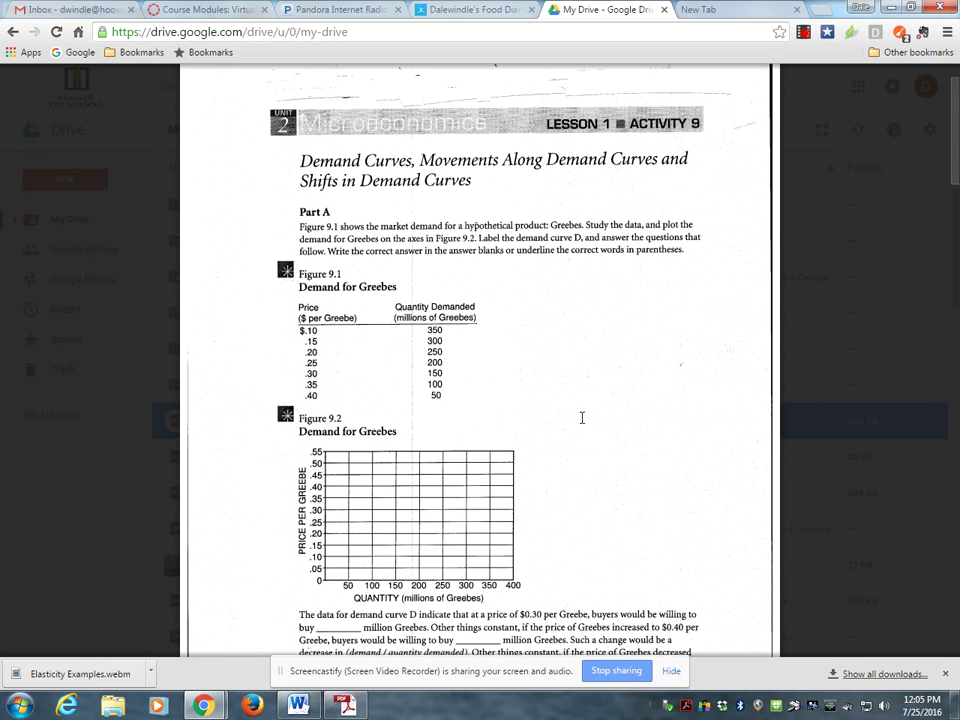
pyautogui.click(672, 671)
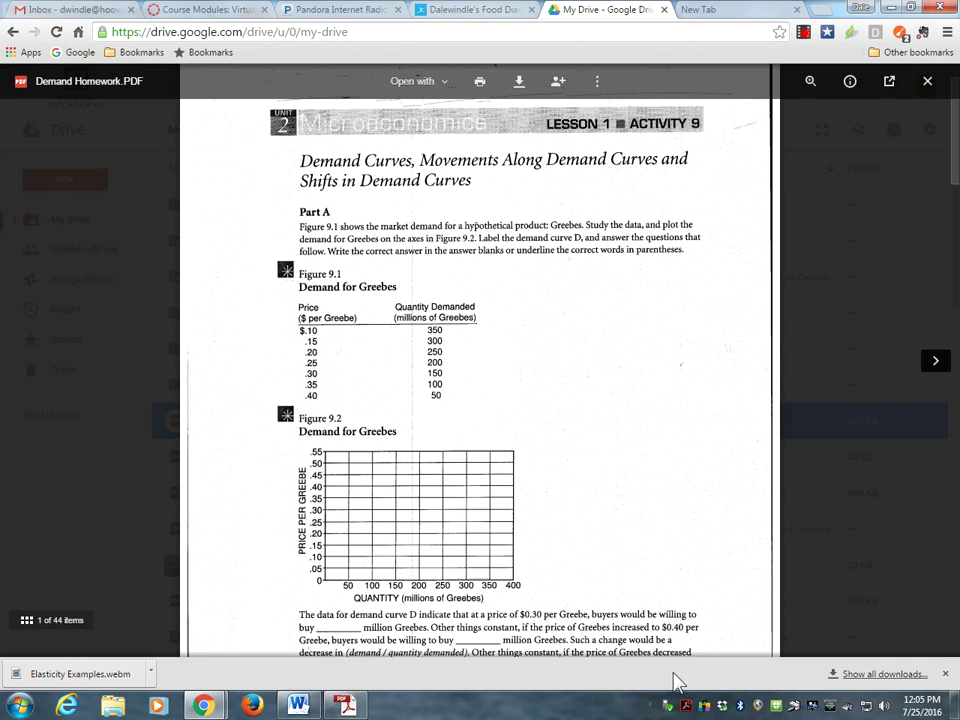
pyautogui.scroll(2, 616, 409)
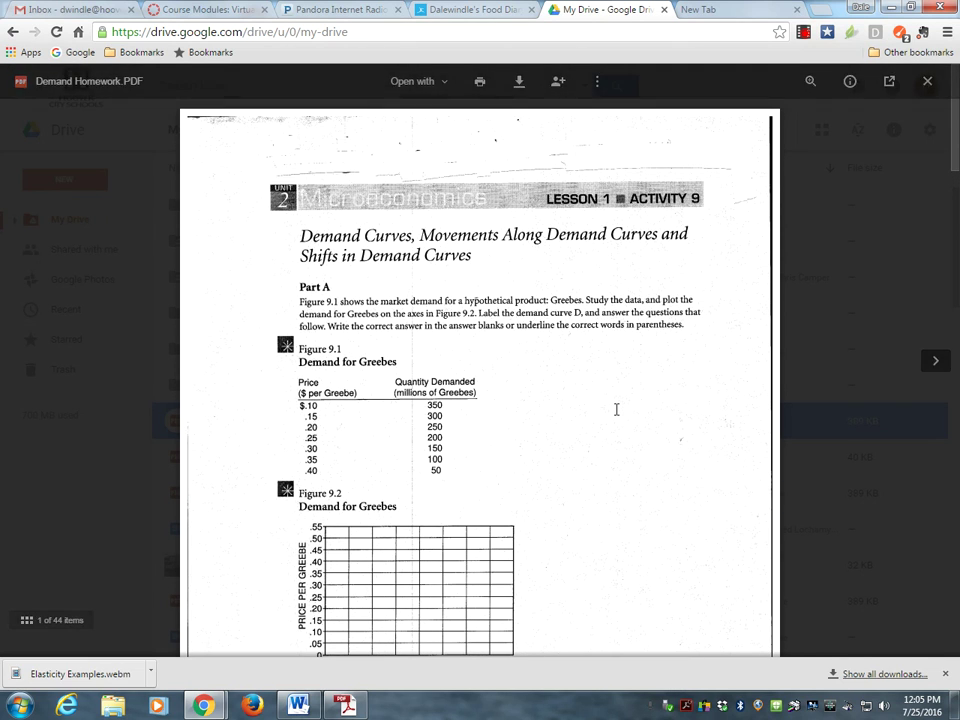
pyautogui.scroll(-4, 616, 409)
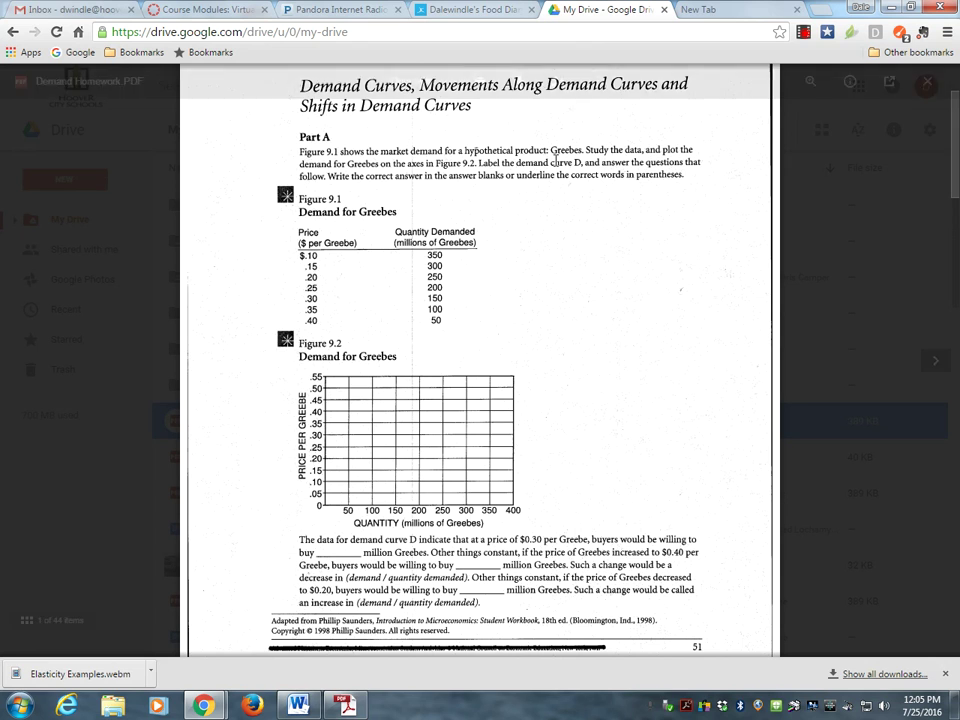
pyautogui.scroll(3, 578, 471)
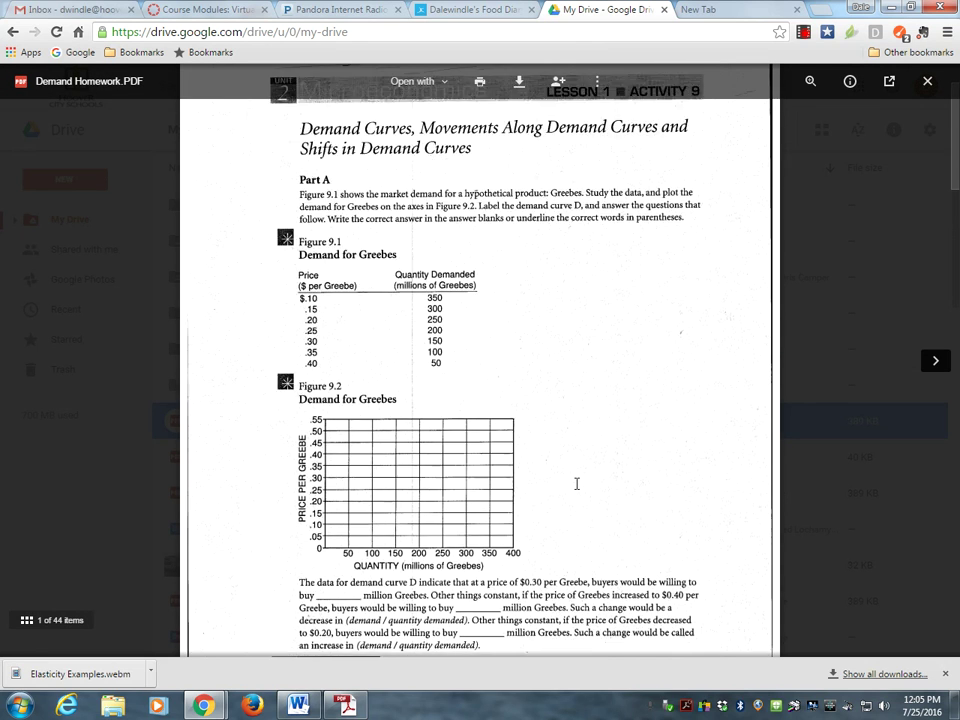
pyautogui.scroll(-1, 575, 482)
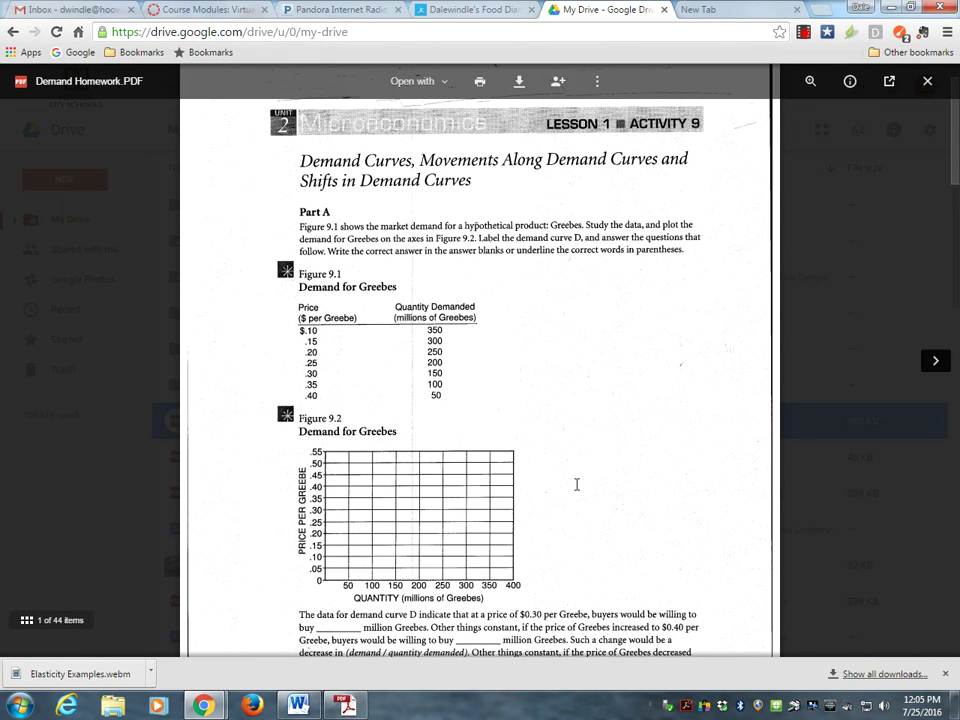
# Open Demand Homework.PDF in DocHub as a new duplicate and scroll down to Figure 9.2.
pyautogui.click(436, 87)
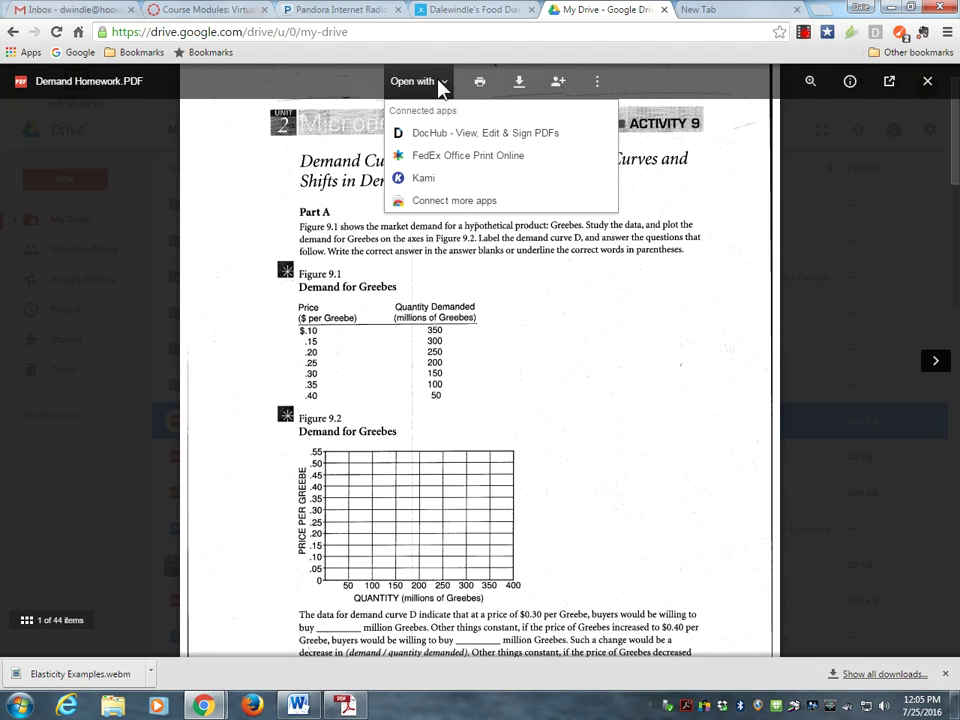
pyautogui.click(443, 132)
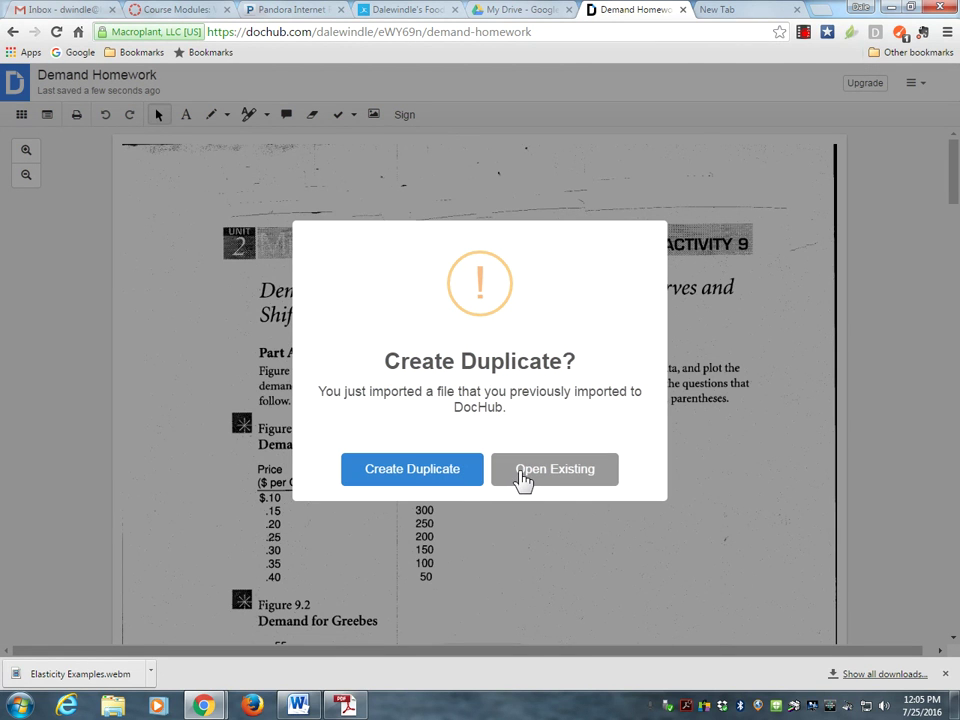
pyautogui.click(448, 477)
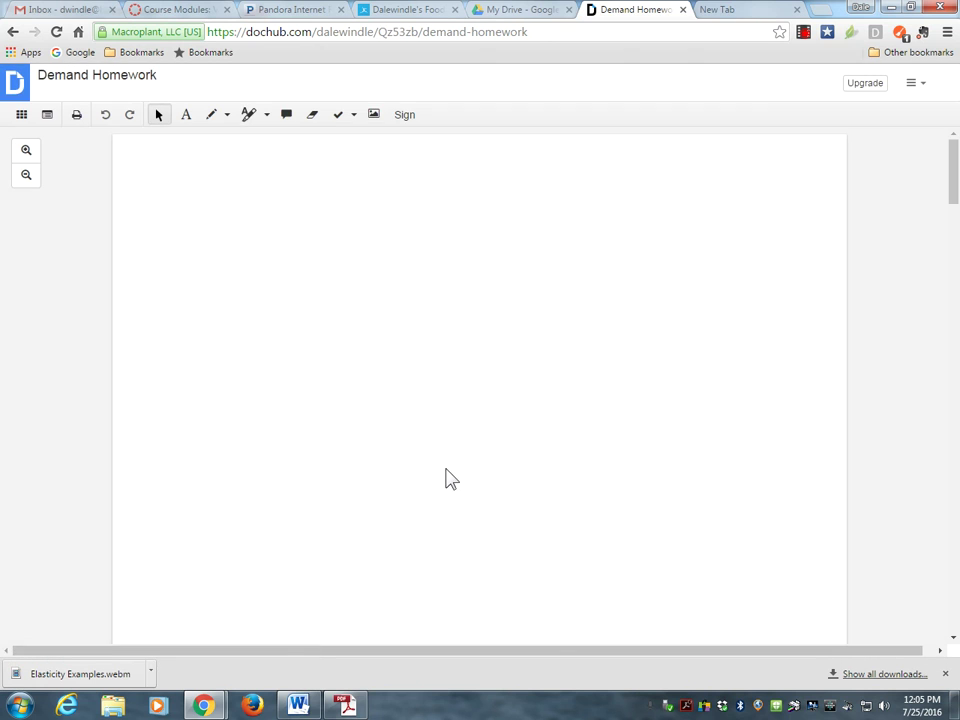
pyautogui.scroll(-3, 184, 438)
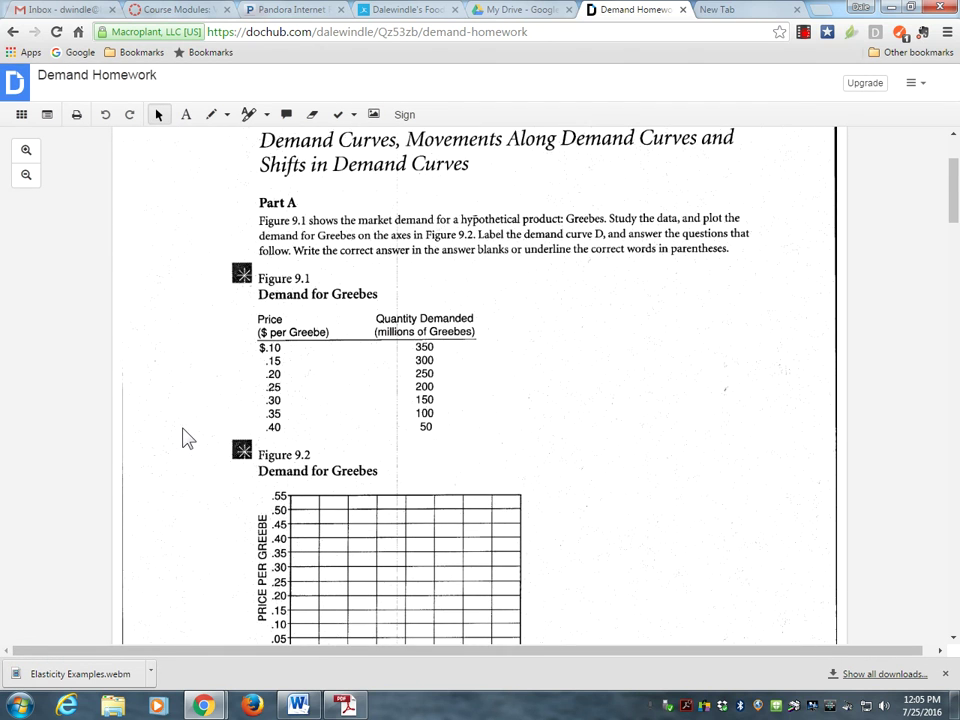
pyautogui.scroll(-2, 186, 439)
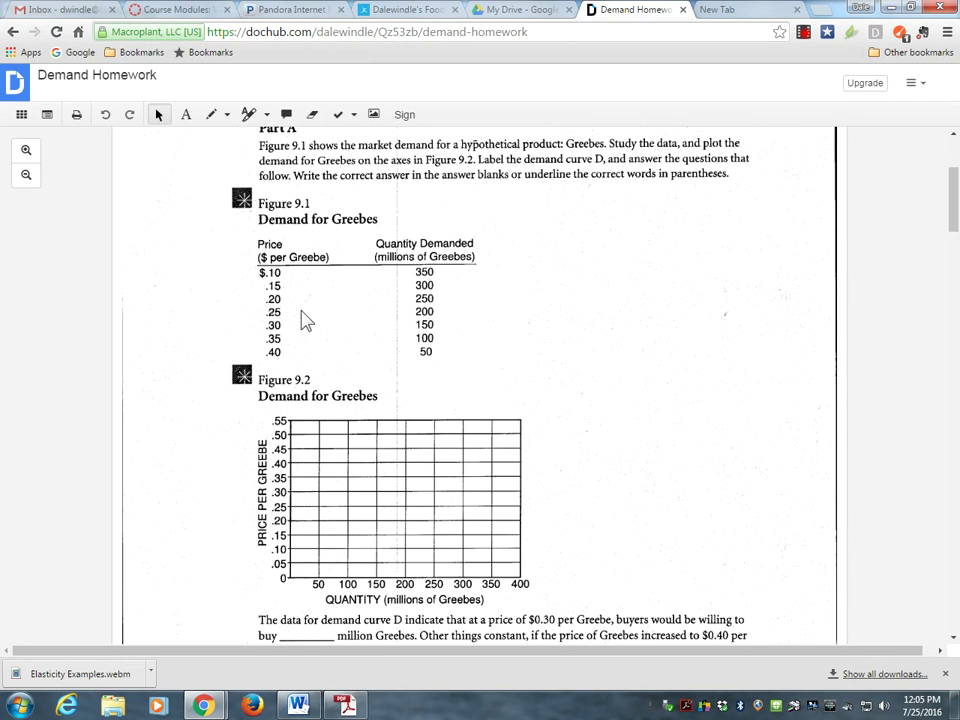
# Draw a downward-sloping demand line on the Figure 9.2 grid and label it D.
pyautogui.click(211, 116)
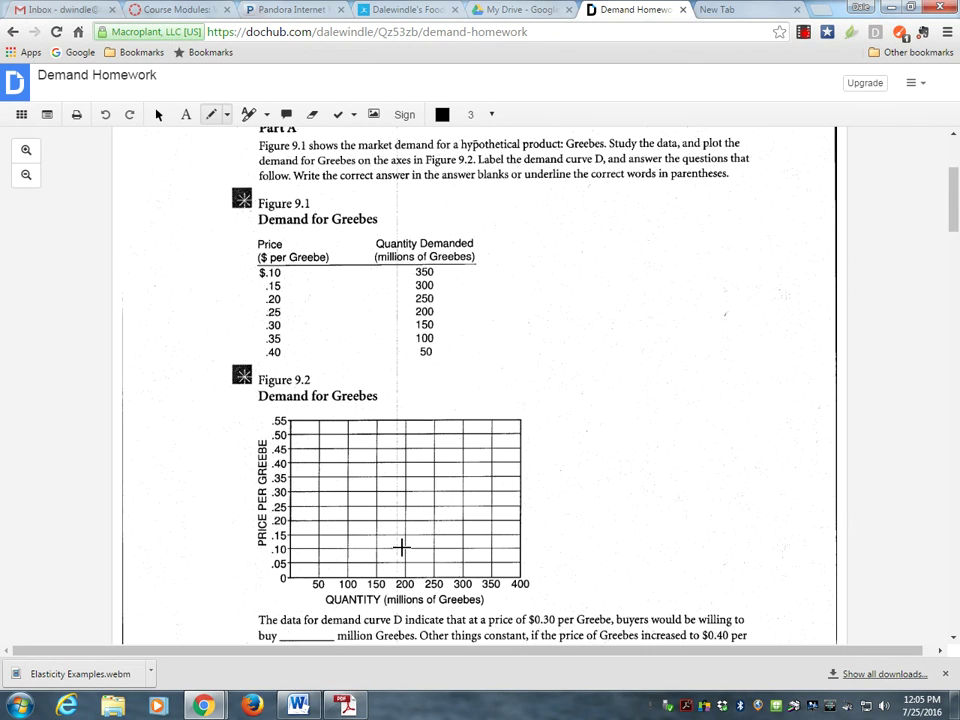
pyautogui.click(492, 548)
pyautogui.click(336, 467)
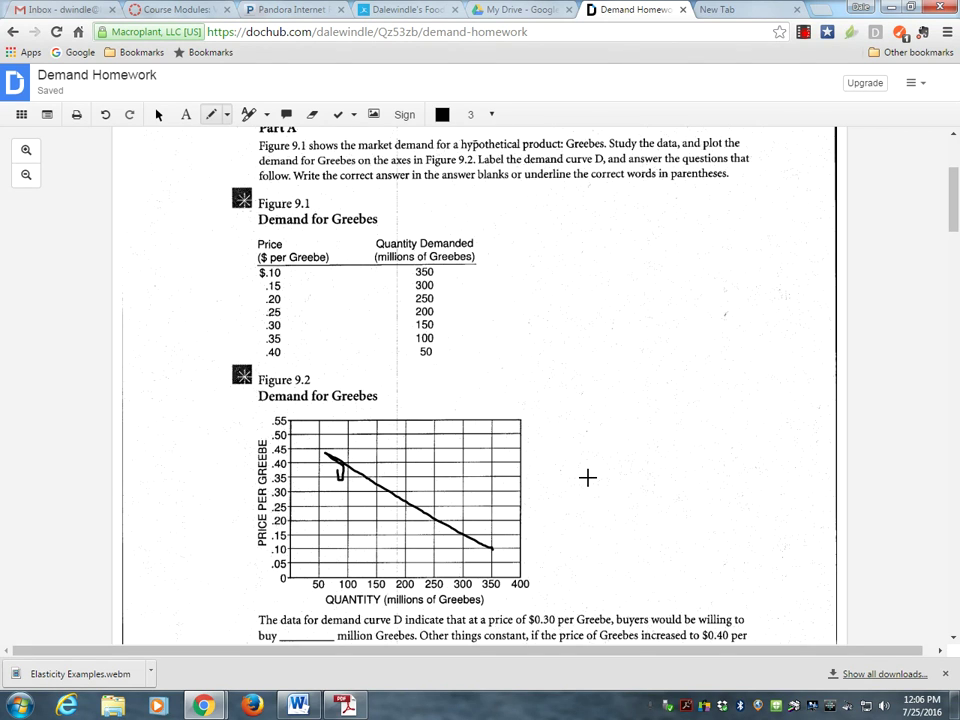
pyautogui.scroll(-3, 587, 478)
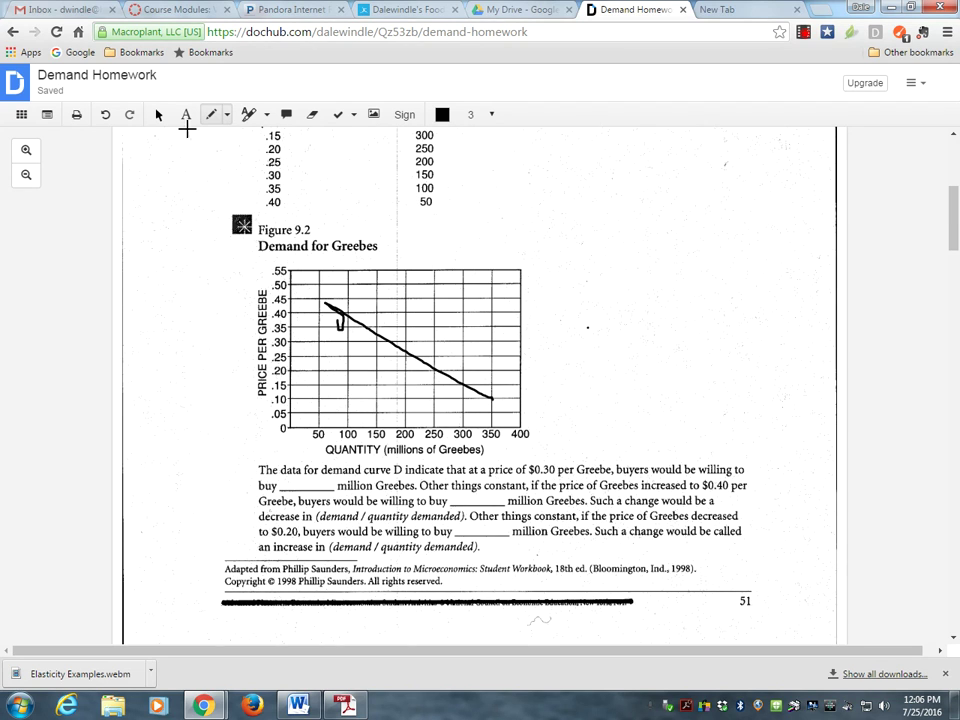
# Enter 150 in the blank after 'buy' in the question below the graph.
pyautogui.click(186, 116)
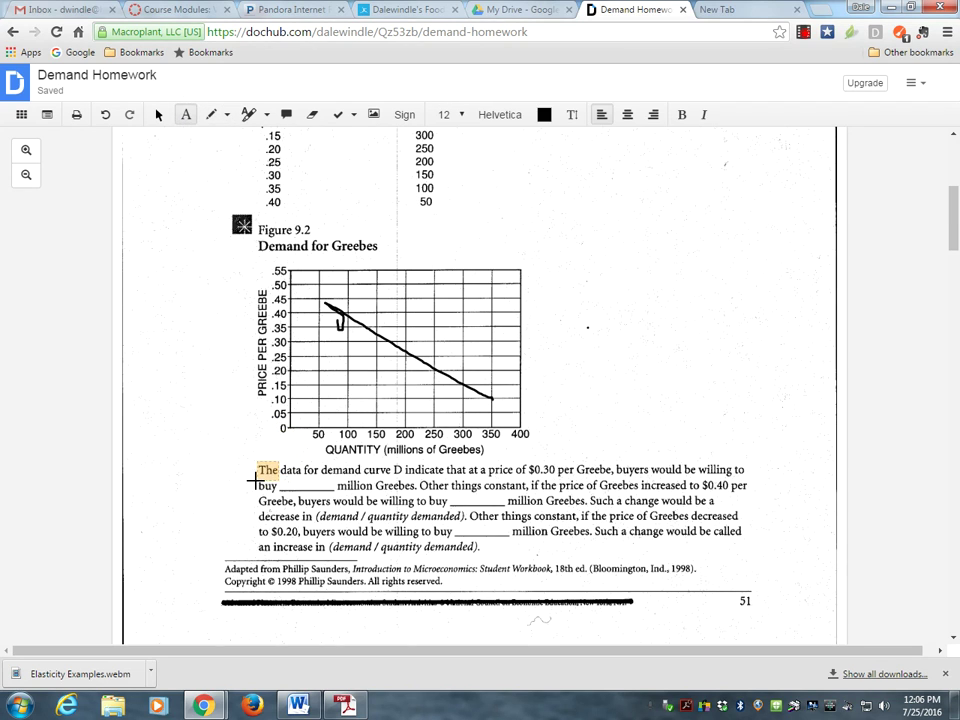
pyautogui.scroll(1, 249, 484)
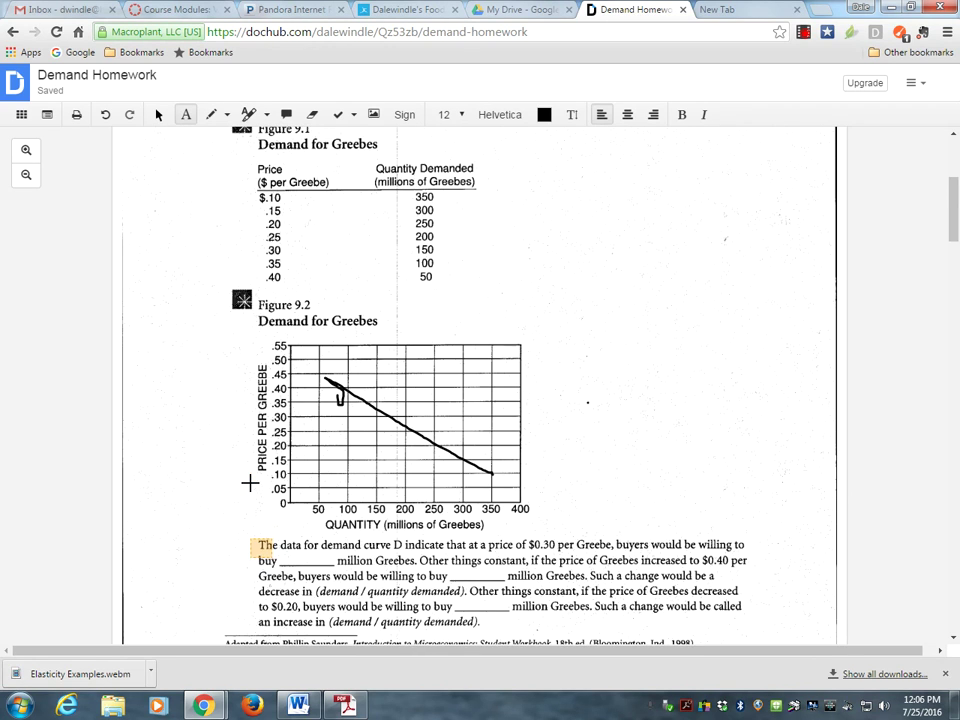
pyautogui.click(287, 562)
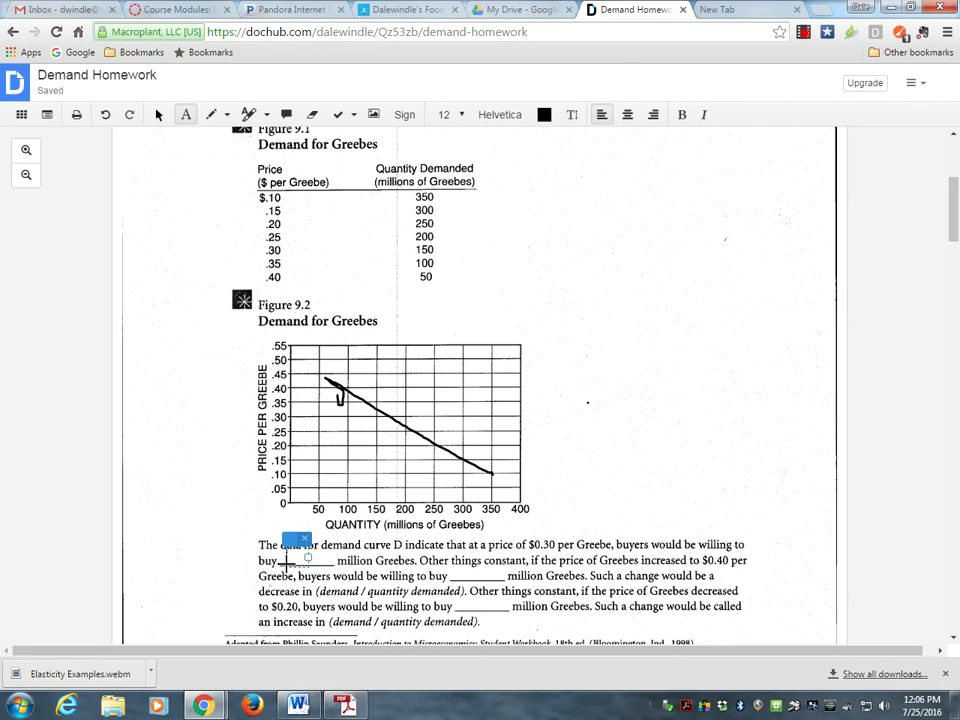
pyautogui.write('150')
pyautogui.click(212, 116)
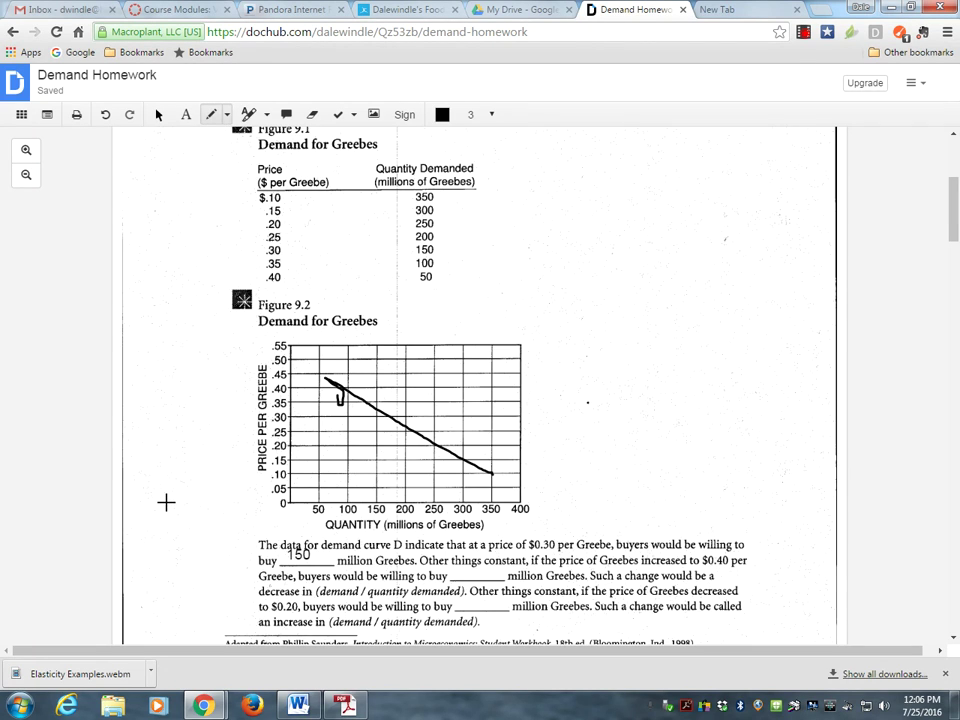
# Underline 'quantity demanded' as the answer for the price rise to $0.40.
pyautogui.scroll(-1, 166, 502)
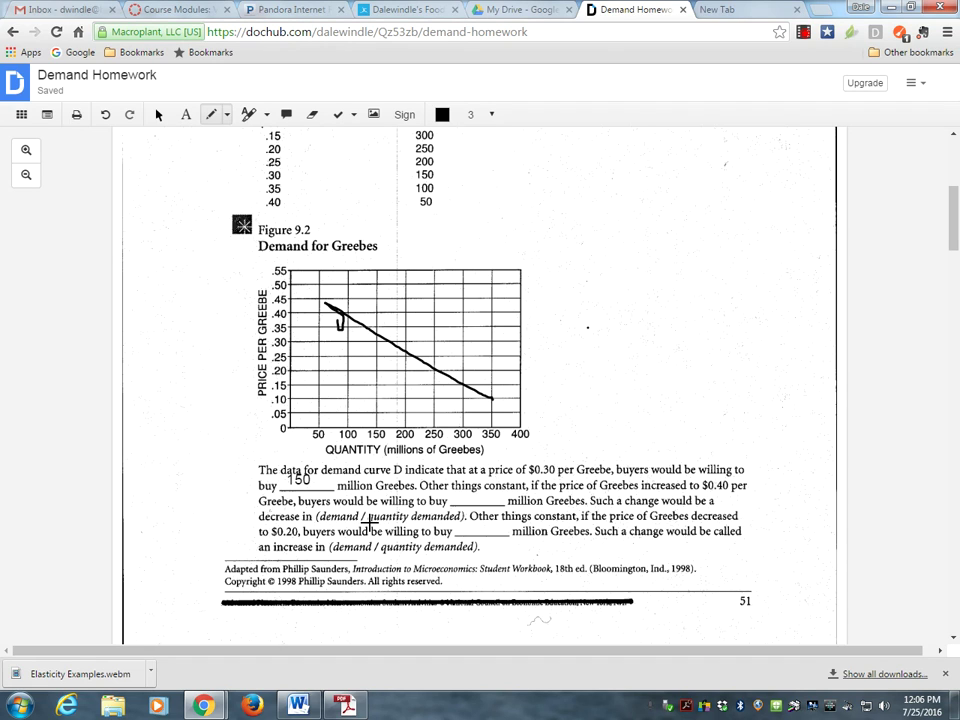
pyautogui.moveTo(368, 521); pyautogui.dragTo(460, 521)
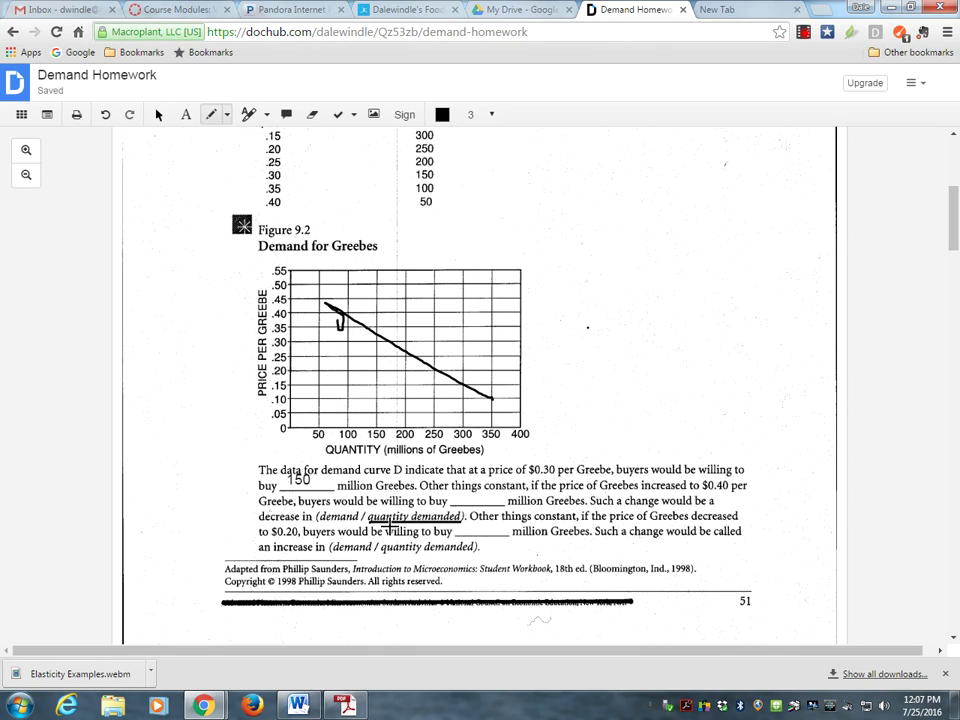
pyautogui.click(158, 115)
pyautogui.scroll(-5, 147, 522)
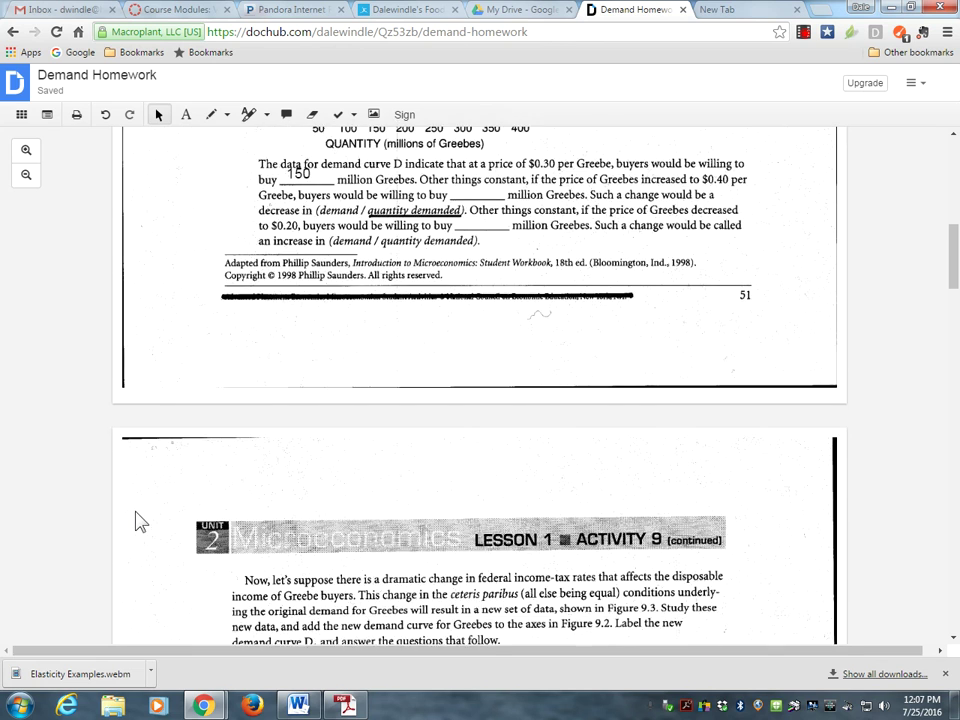
pyautogui.scroll(-1, 135, 522)
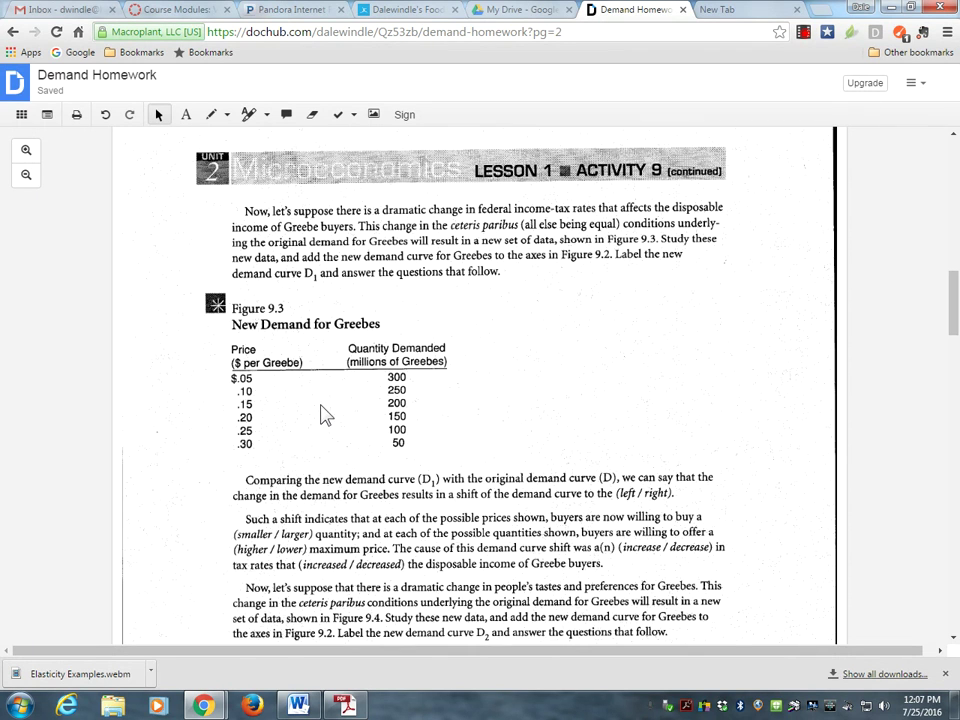
pyautogui.scroll(5, 321, 417)
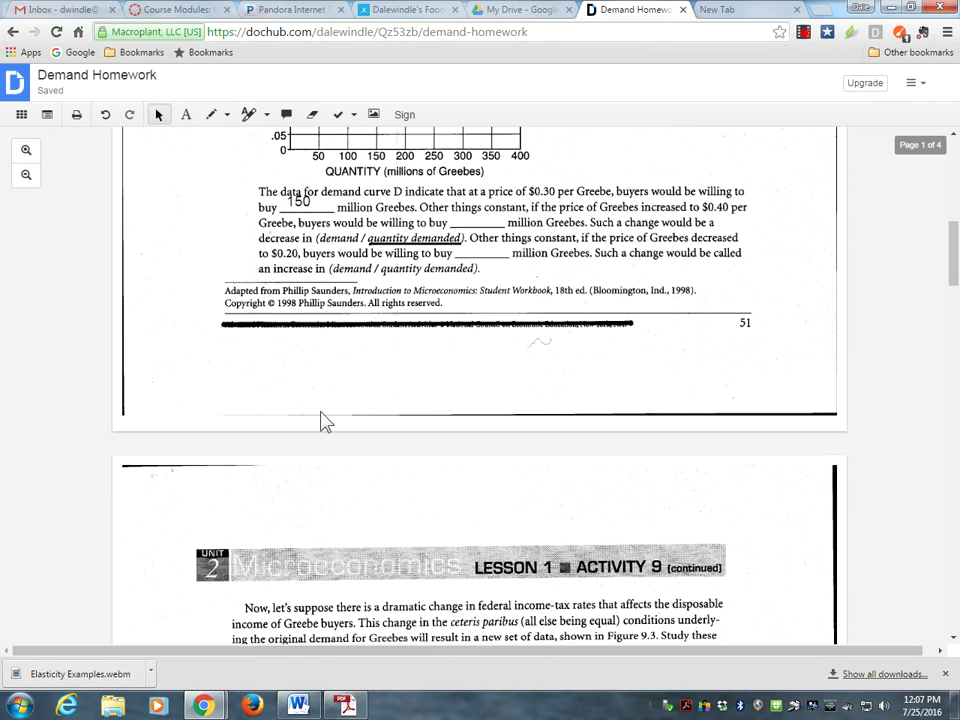
pyautogui.scroll(3, 321, 417)
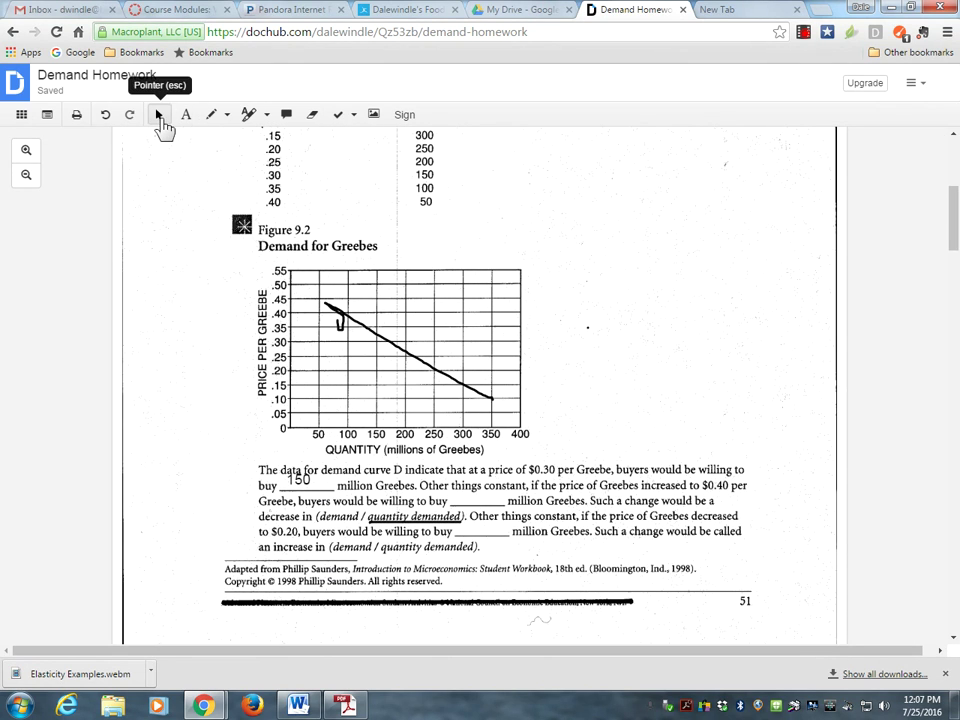
# Sketch the Figure 9.3 demand curve left of curve D, then scroll to page 2.
pyautogui.click(211, 116)
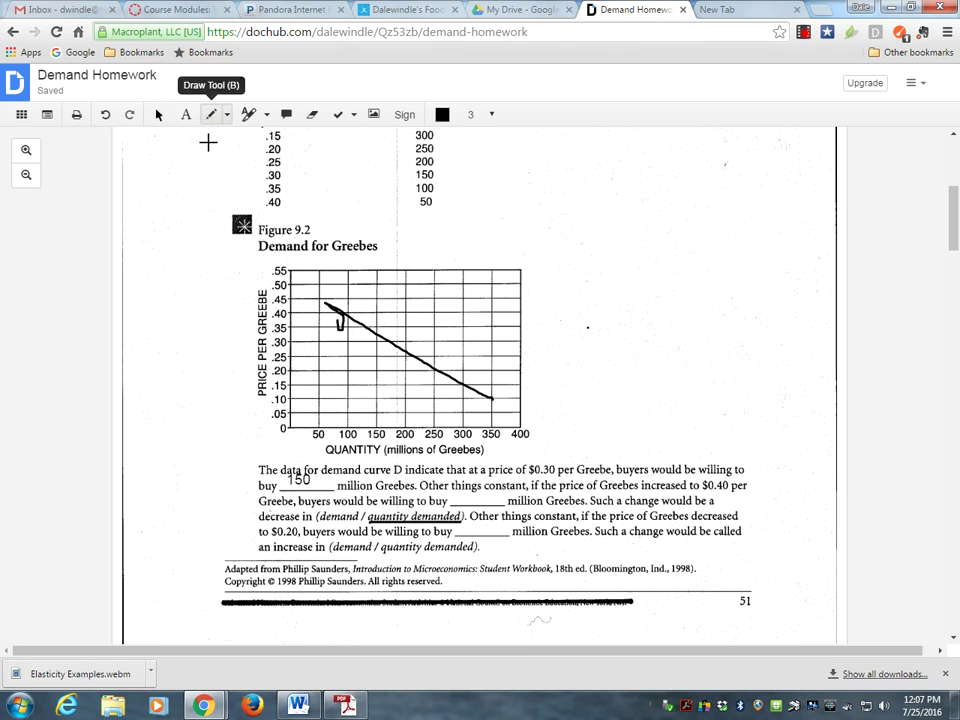
pyautogui.moveTo(307, 341)
pyautogui.mouseDown()
pyautogui.moveTo(341, 376)
pyautogui.moveTo(432, 418)
pyautogui.moveTo(312, 347)
pyautogui.mouseUp()
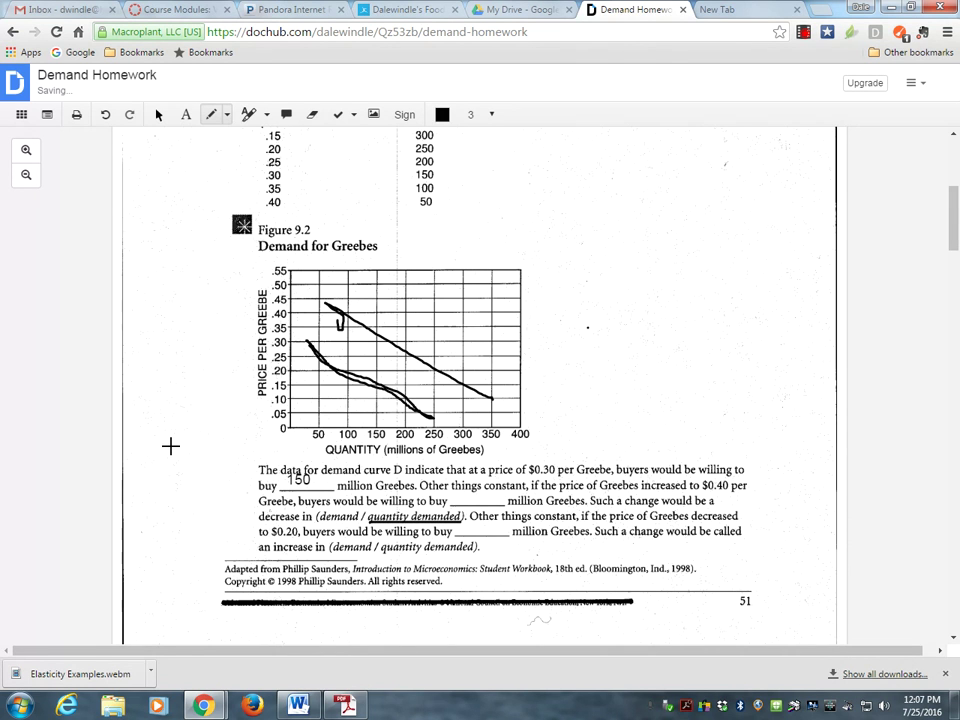
pyautogui.click(158, 116)
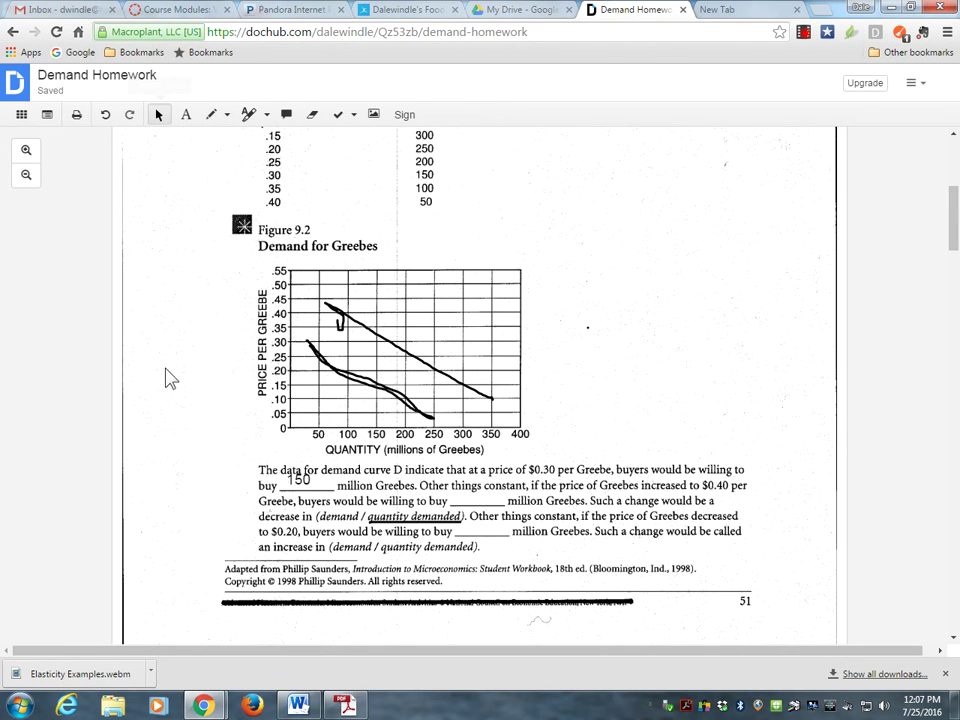
pyautogui.scroll(-2, 166, 385)
pyautogui.scroll(-4, 166, 396)
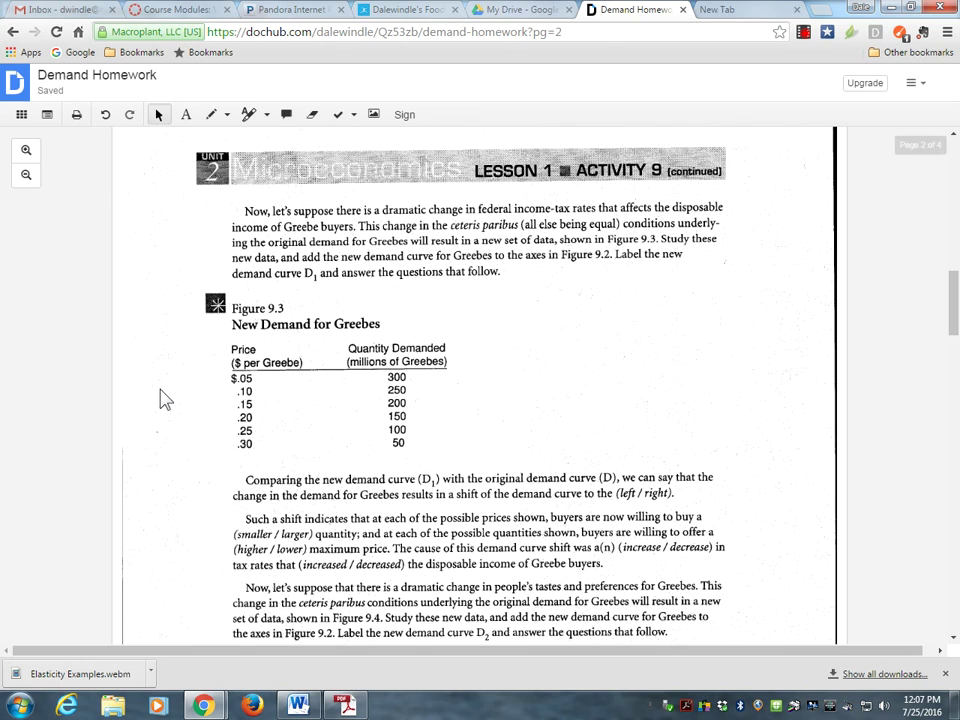
# Underline the D1 answers 'left', 'decreased' and 'increase' on page 2.
pyautogui.click(211, 116)
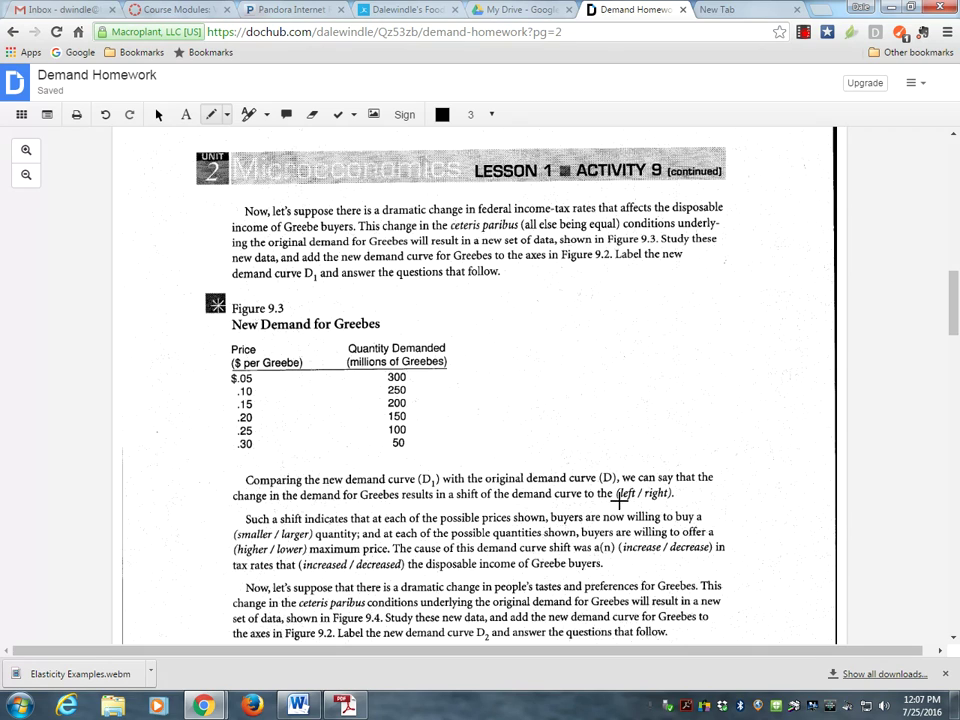
pyautogui.moveTo(618, 503); pyautogui.dragTo(641, 504)
pyautogui.scroll(-1, 198, 530)
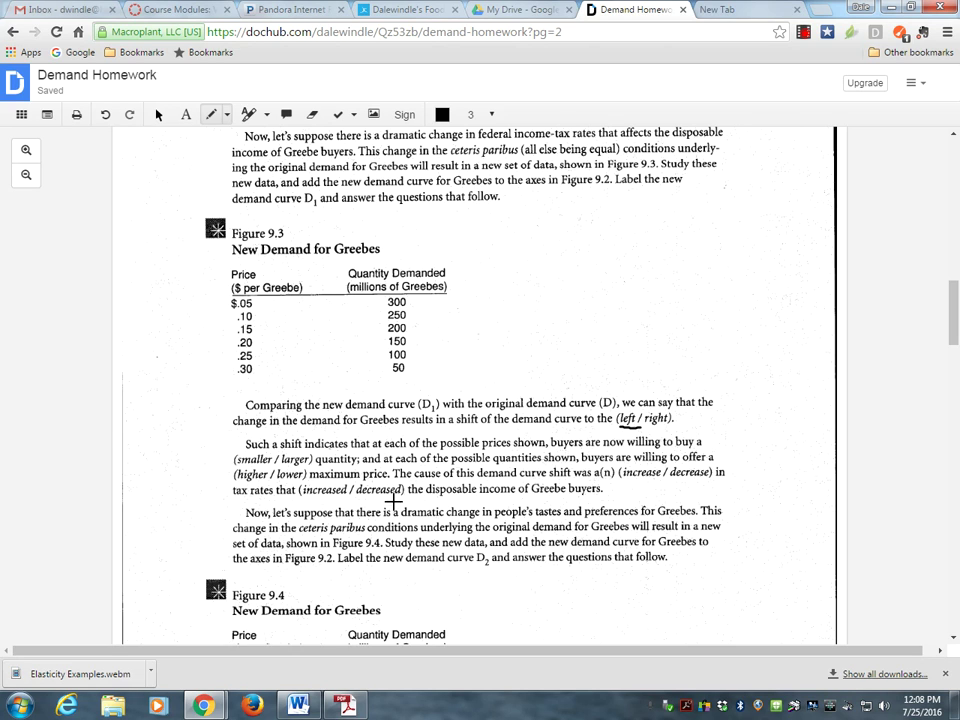
pyautogui.moveTo(356, 495); pyautogui.dragTo(401, 498)
pyautogui.moveTo(626, 480); pyautogui.dragTo(661, 479)
pyautogui.click(158, 114)
pyautogui.scroll(-3, 128, 437)
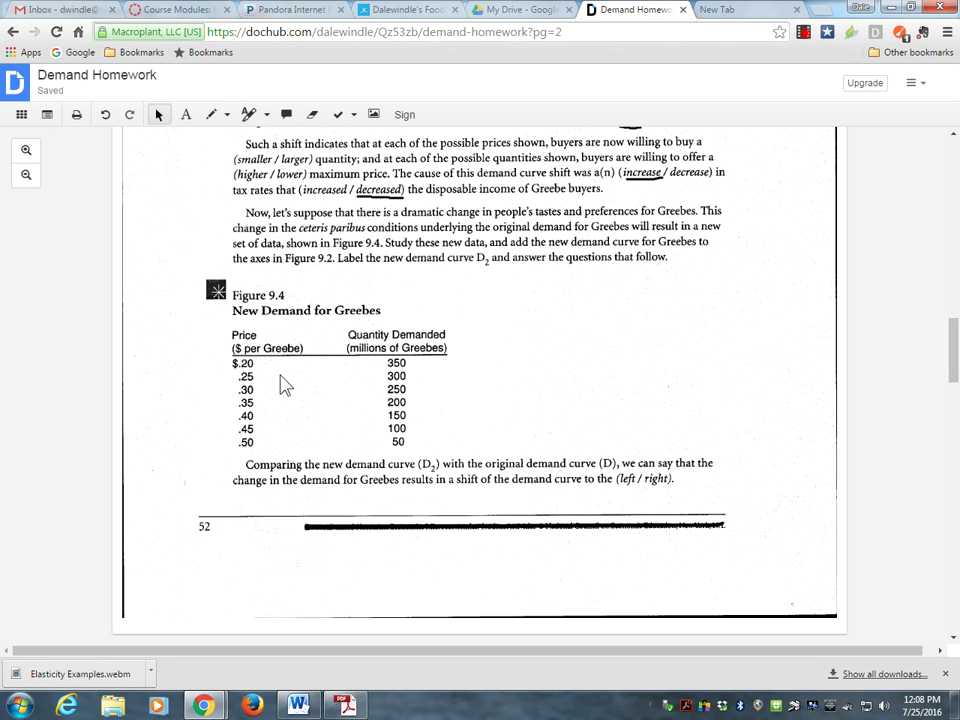
# Scroll down to Part B's multiple-choice questions on page 3.
pyautogui.scroll(10, 280, 378)
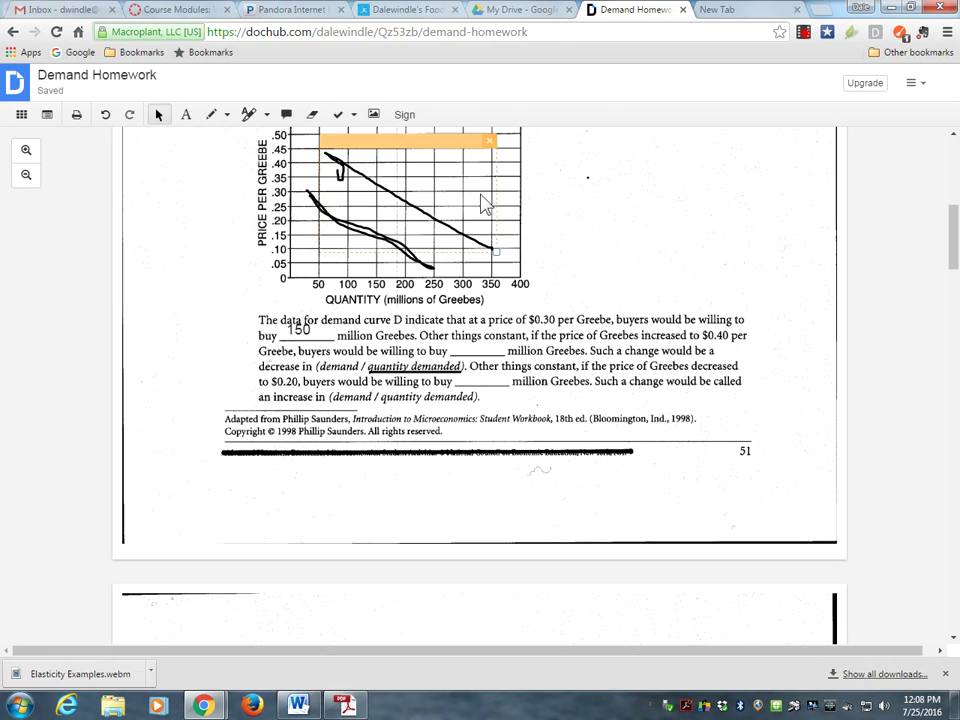
pyautogui.scroll(-4, 210, 476)
pyautogui.scroll(-8, 200, 480)
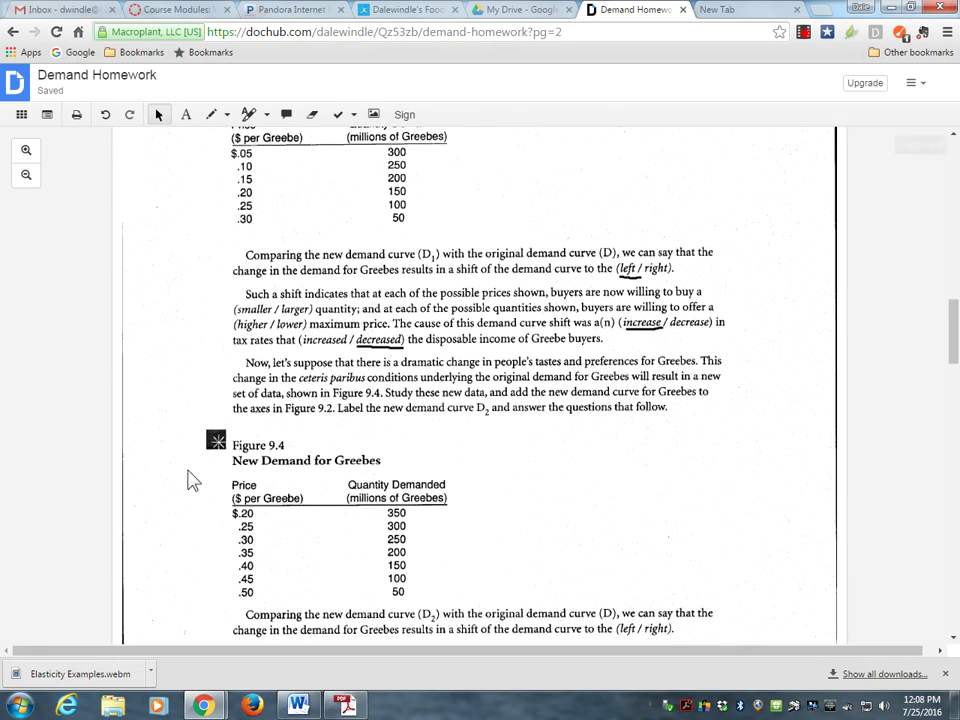
pyautogui.scroll(-5, 193, 481)
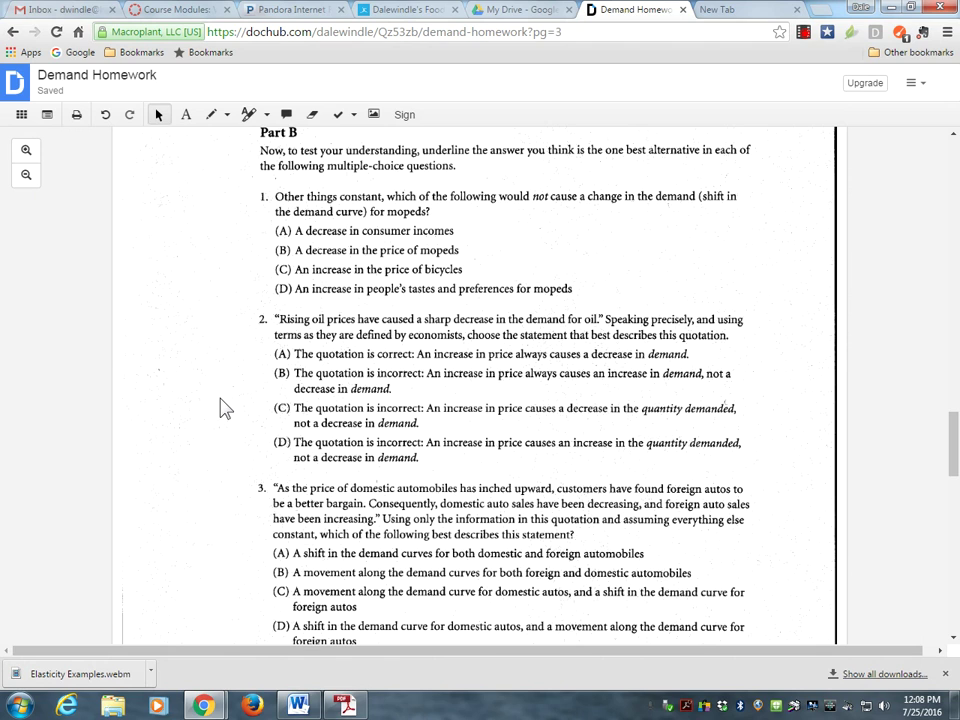
# Circle choice (B), a decrease in the price of mopeds, for question 1.
pyautogui.click(211, 115)
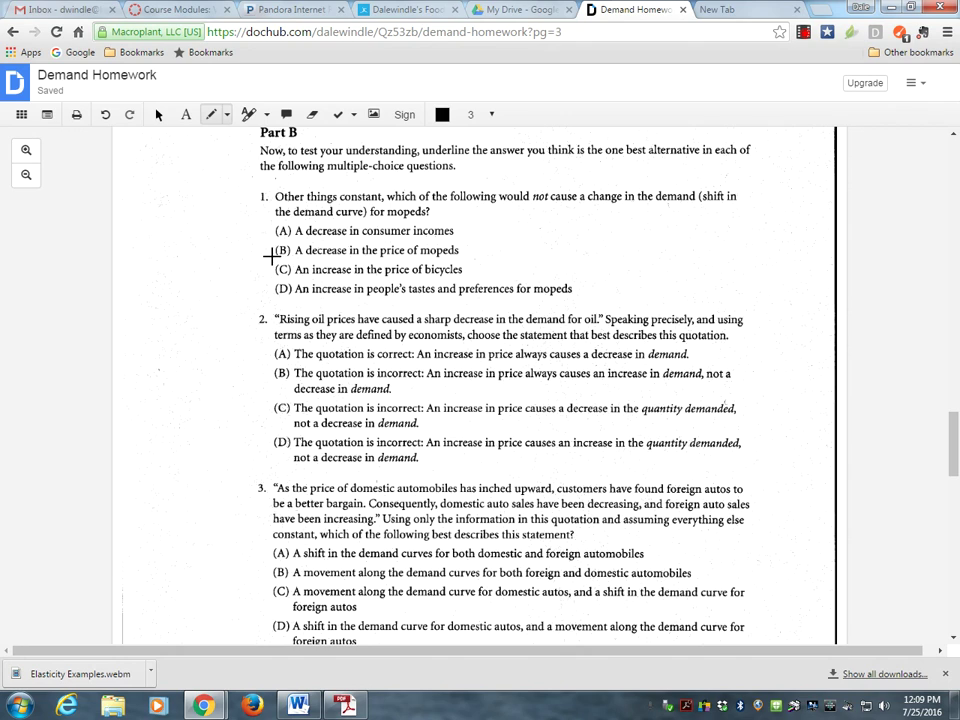
pyautogui.moveTo(273, 257)
pyautogui.mouseDown()
pyautogui.moveTo(300, 250)
pyautogui.moveTo(283, 241)
pyautogui.moveTo(272, 258)
pyautogui.mouseUp()
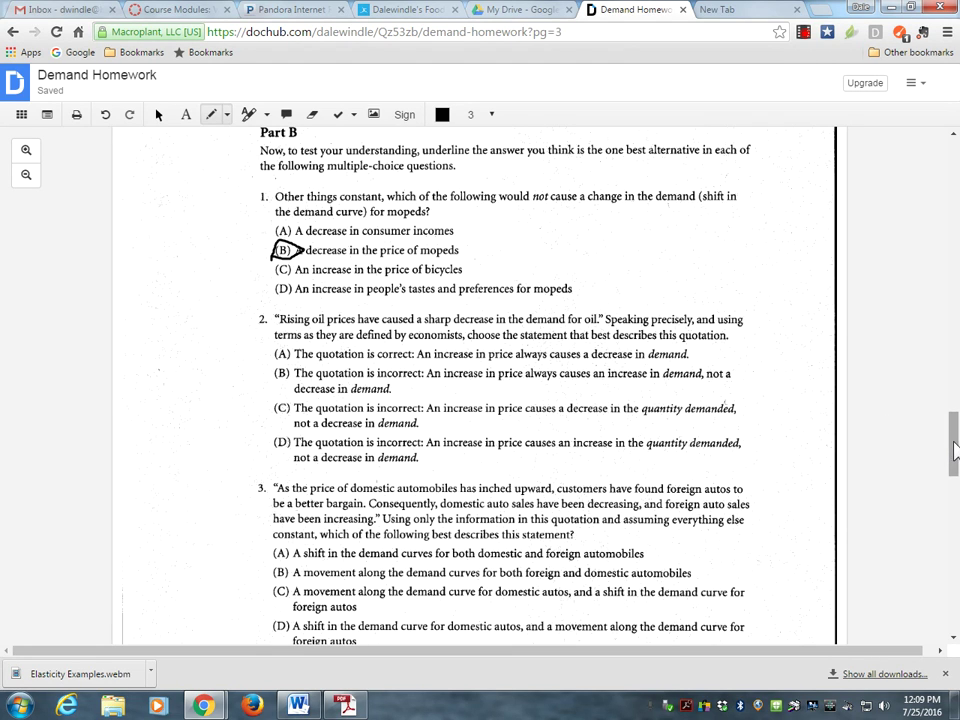
pyautogui.scroll(-1, 953, 450)
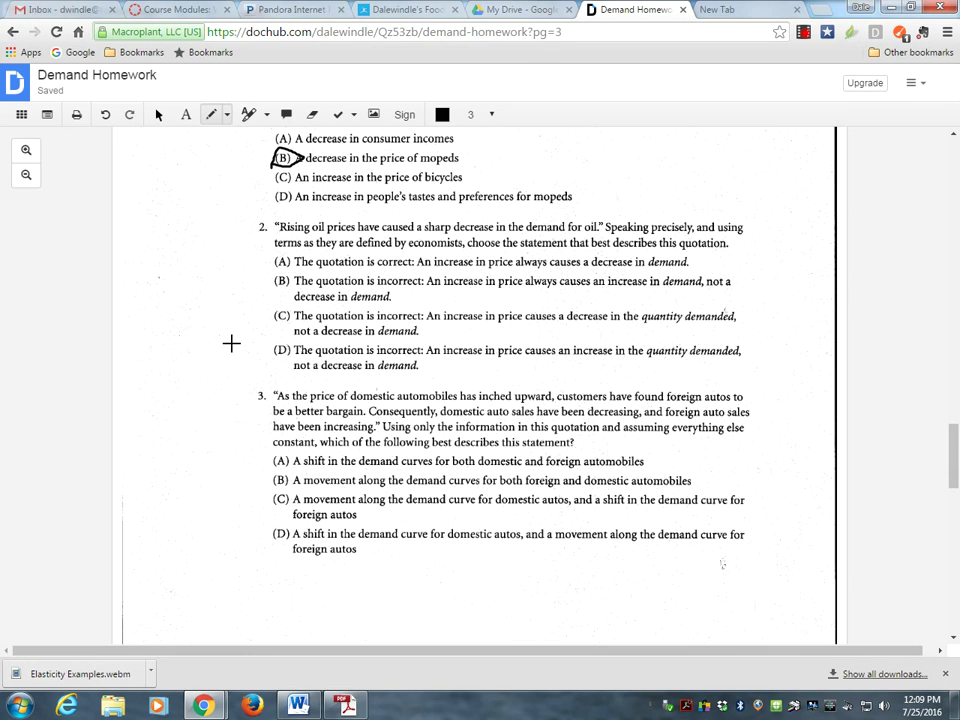
# Circle choice (C) for both question 2 and question 3.
pyautogui.moveTo(278, 313)
pyautogui.mouseDown()
pyautogui.moveTo(289, 323)
pyautogui.moveTo(293, 313)
pyautogui.moveTo(271, 322)
pyautogui.mouseUp()
pyautogui.moveTo(290, 512)
pyautogui.mouseDown()
pyautogui.moveTo(268, 506)
pyautogui.moveTo(264, 492)
pyautogui.moveTo(290, 491)
pyautogui.moveTo(292, 511)
pyautogui.mouseUp()
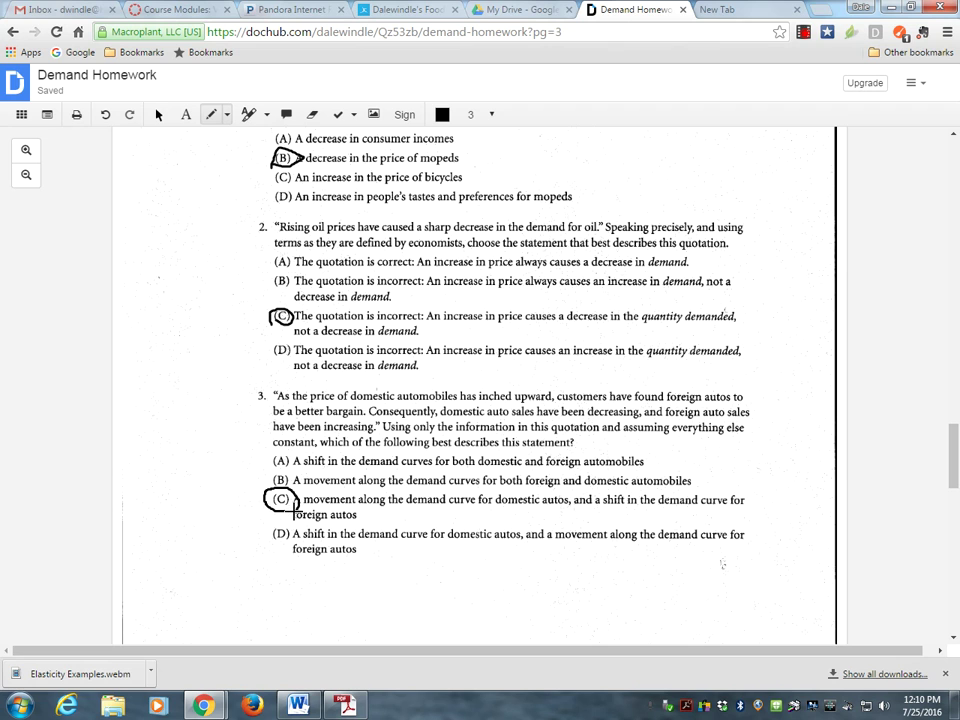
# Scroll to page 4 showing Figure 10.1's Beef Consumption curves and the blank Figure 10.2 table.
pyautogui.scroll(-7, 190, 483)
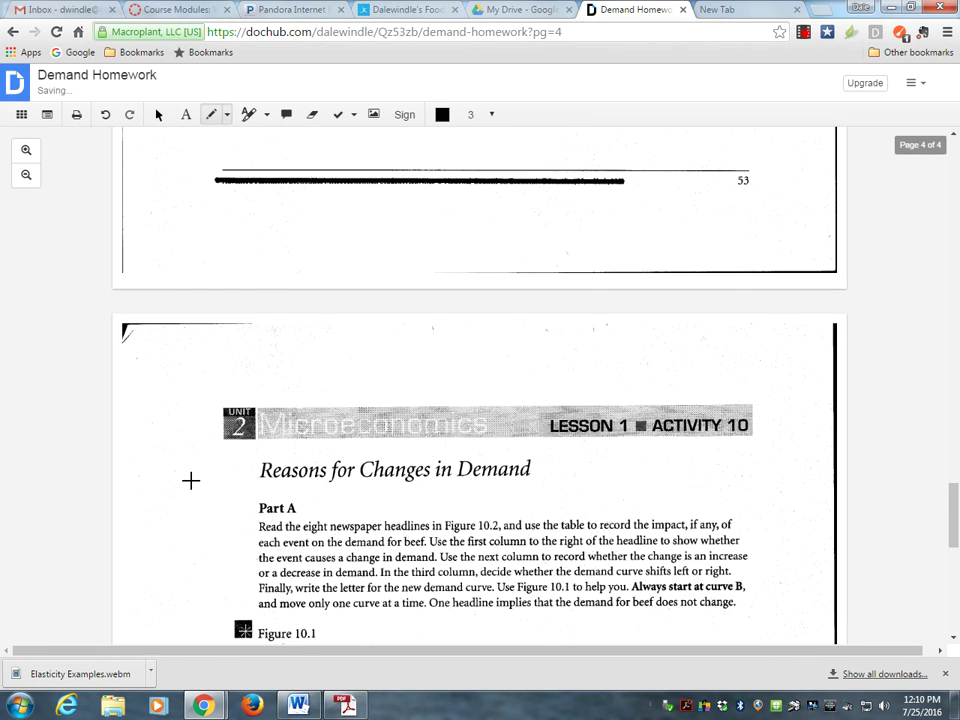
pyautogui.scroll(-3, 191, 477)
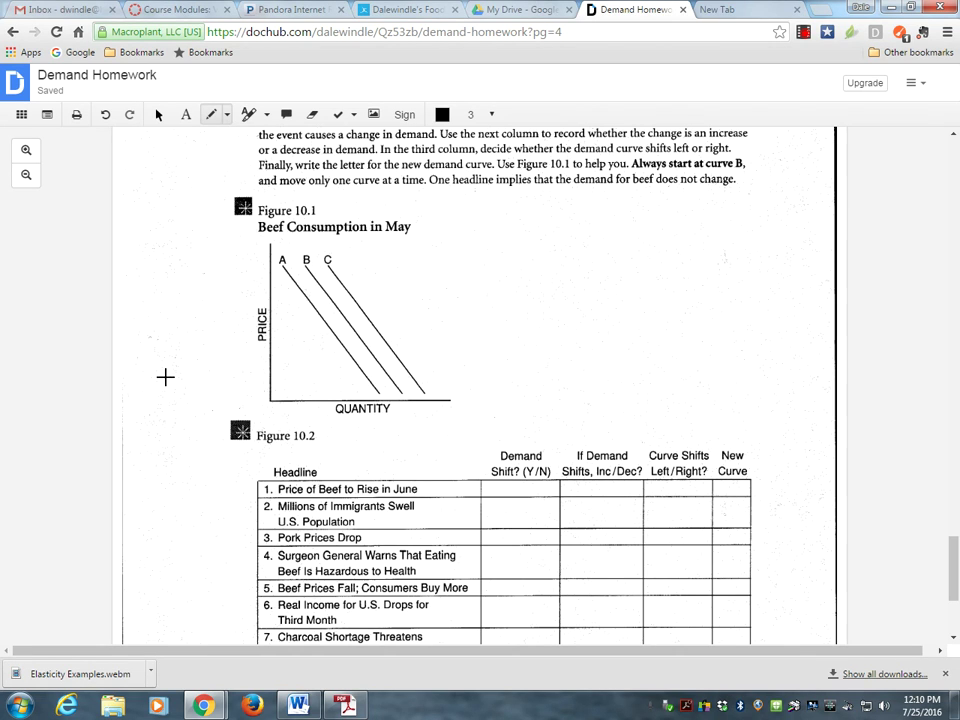
pyautogui.scroll(-3, 165, 378)
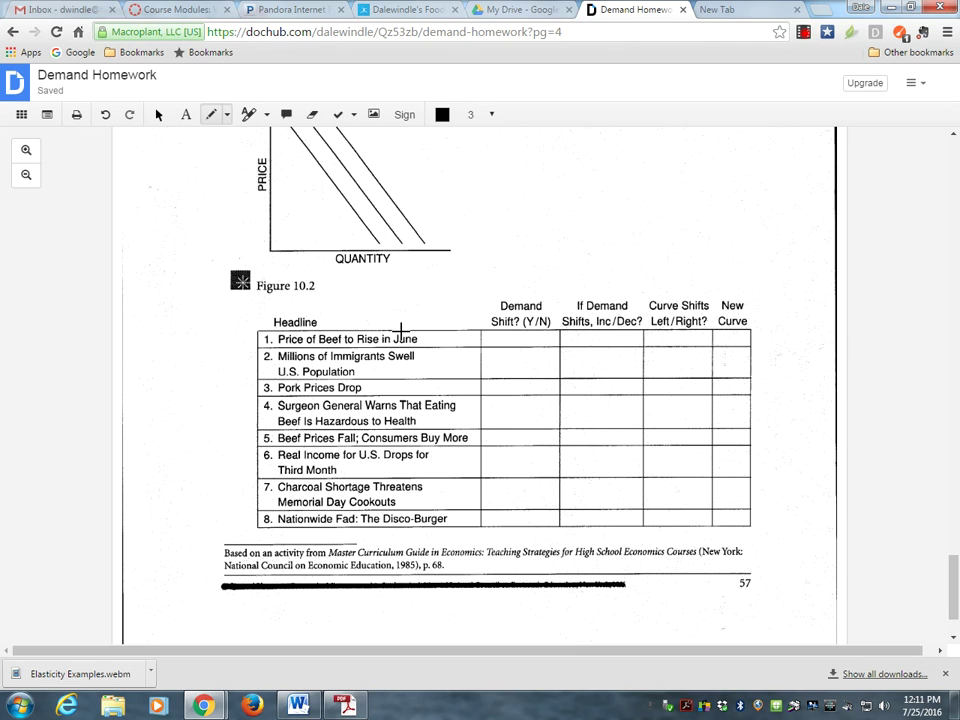
pyautogui.scroll(3, 400, 330)
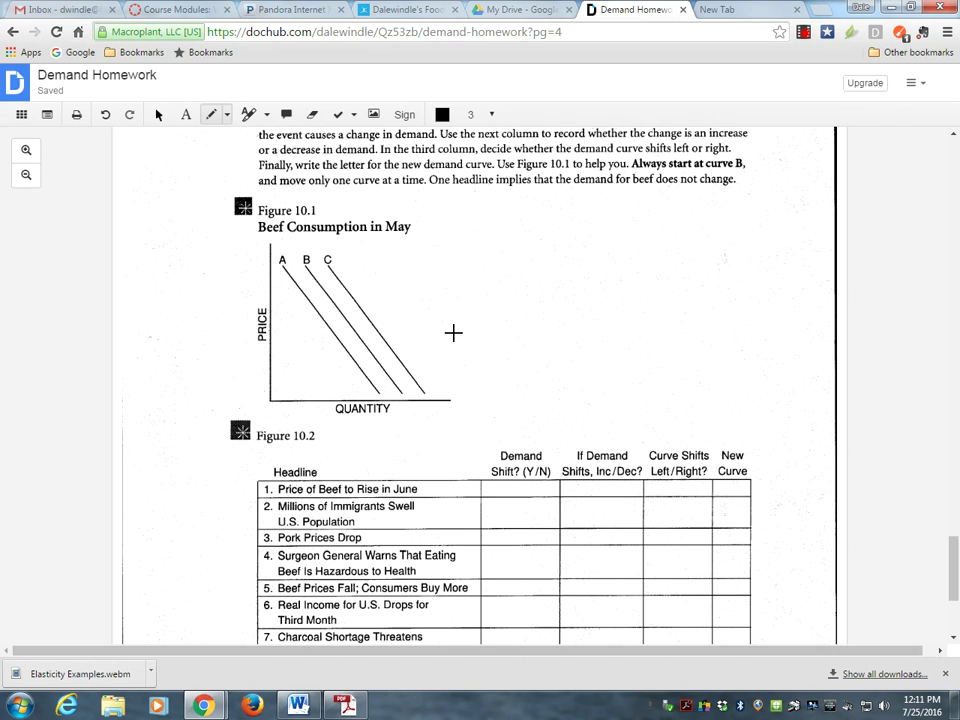
pyautogui.scroll(-2, 450, 335)
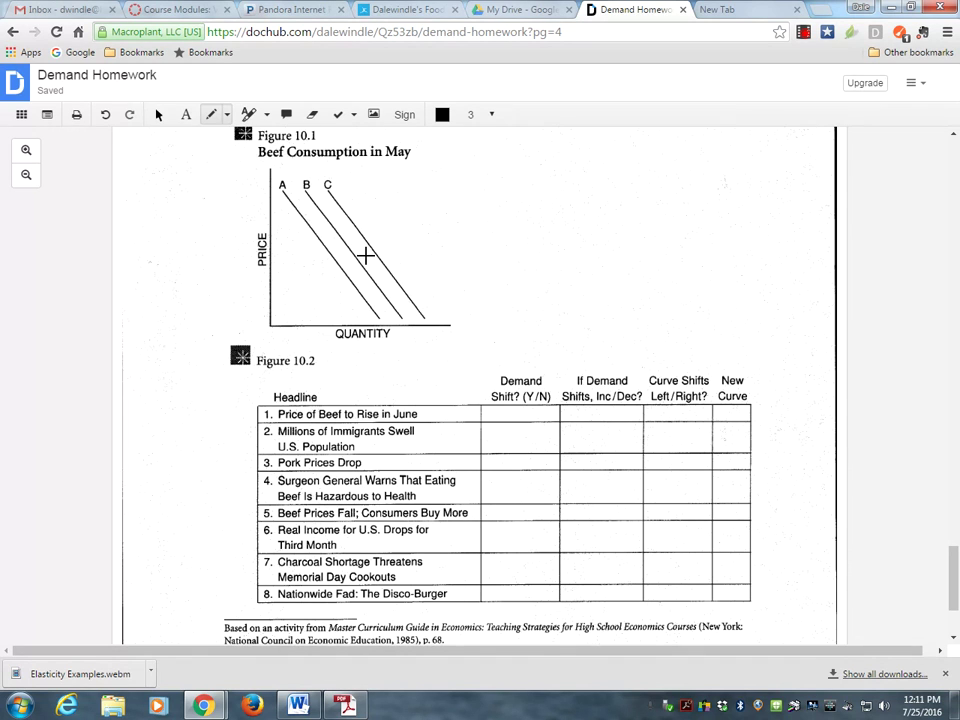
# With the Text Tool, enter N in row 5's Demand Shift cell.
pyautogui.click(186, 115)
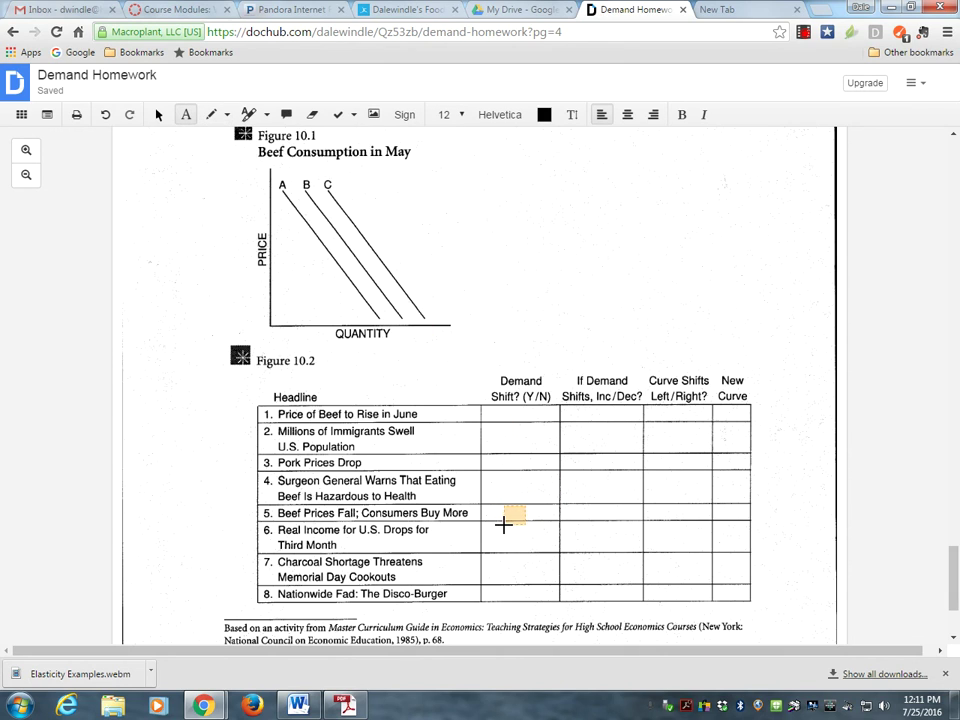
pyautogui.click(504, 522)
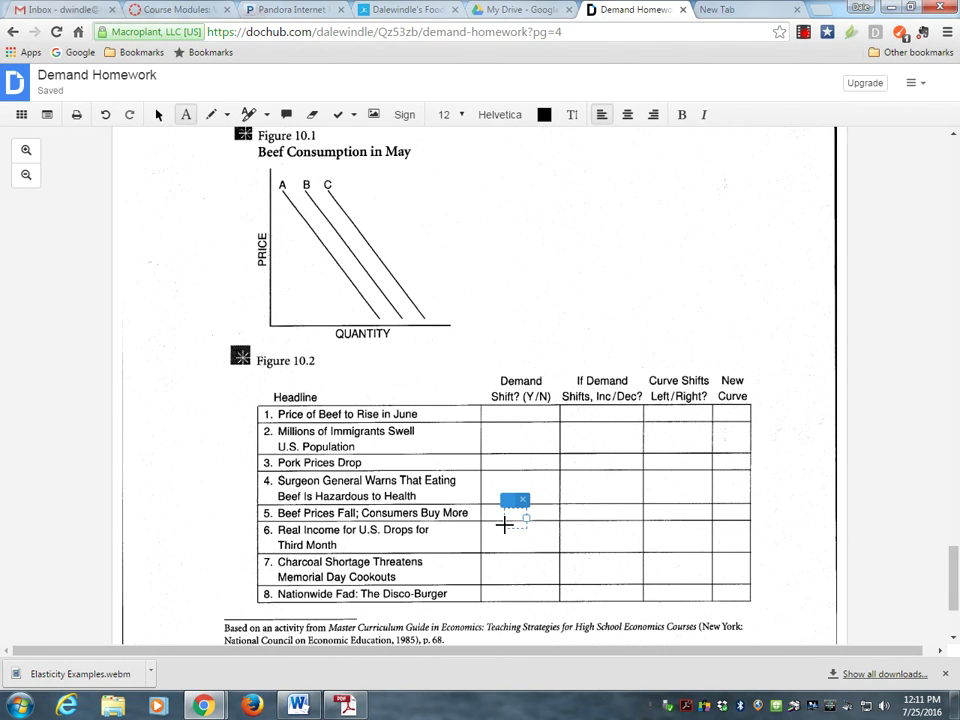
pyautogui.write('N')
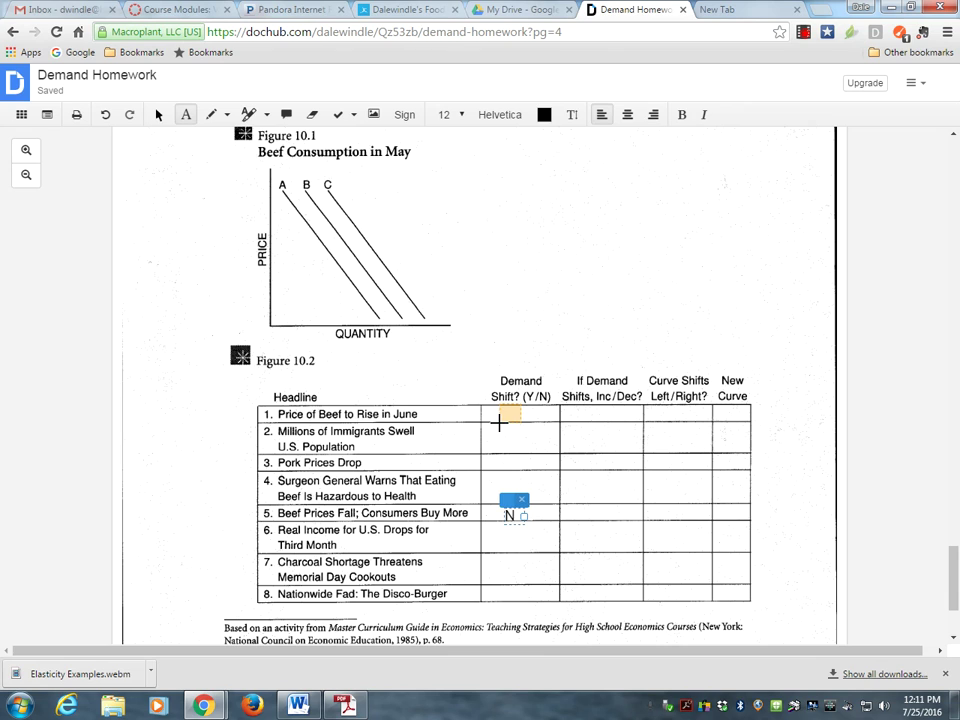
# Fill row 1 with Y, Inc, R and C across Demand Shift, Inc/Dec, Curve Shifts, New Curve.
pyautogui.click(499, 422)
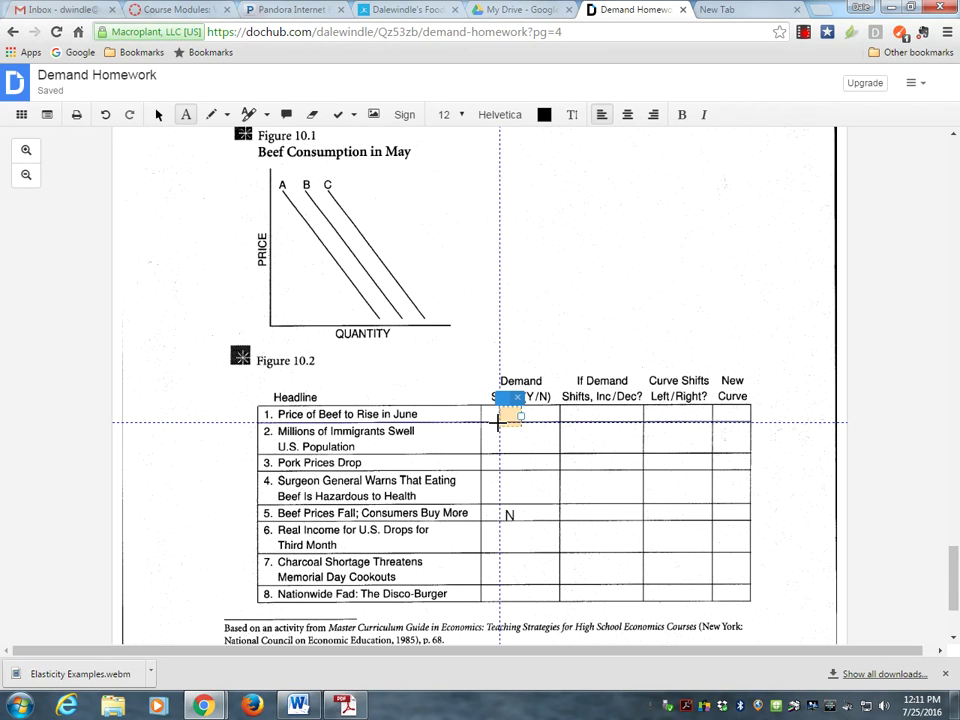
pyautogui.write('Y')
pyautogui.click(590, 416)
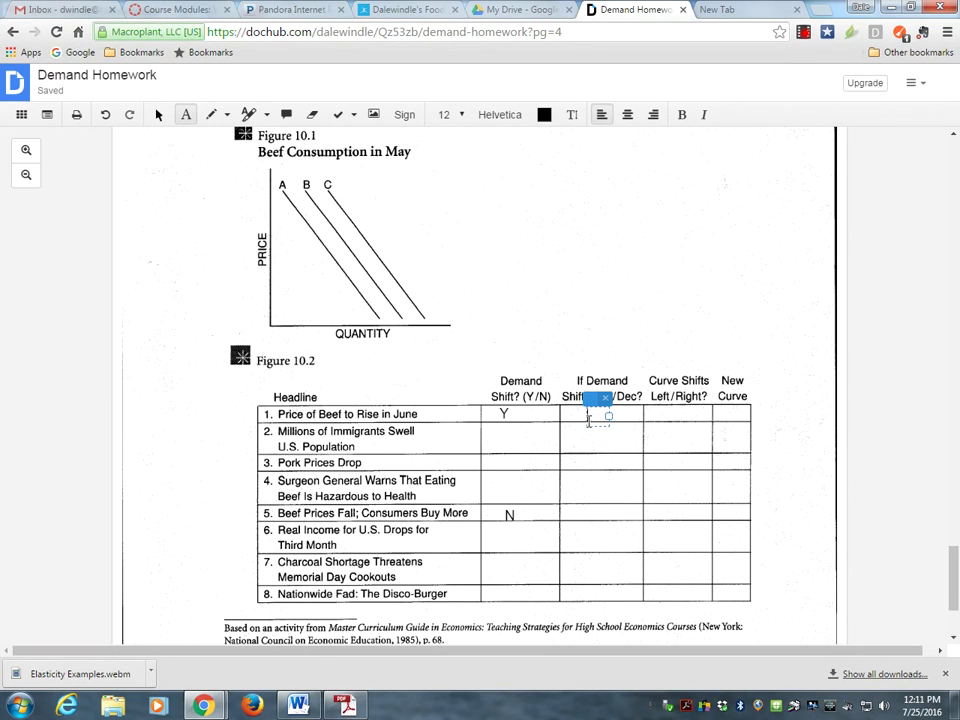
pyautogui.write('Inc')
pyautogui.click(669, 416)
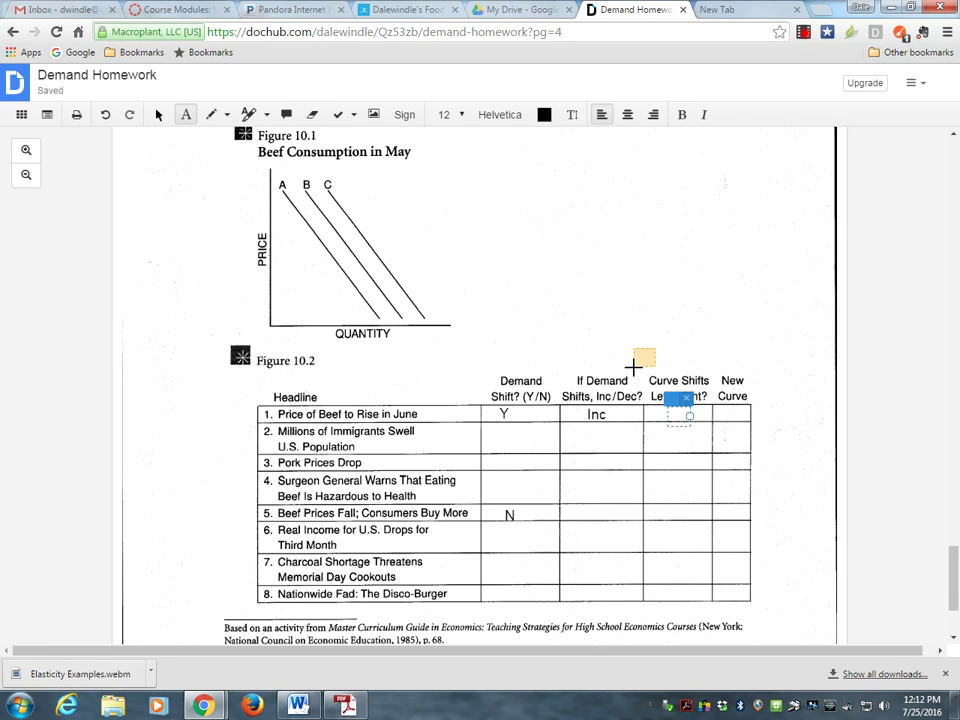
pyautogui.write('R')
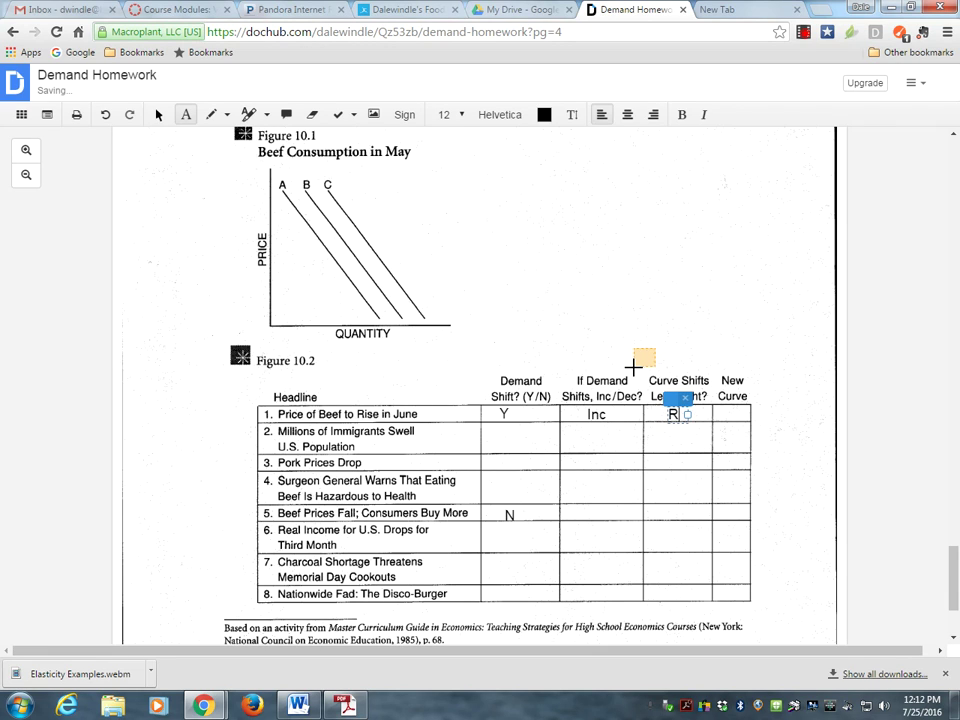
pyautogui.click(730, 420)
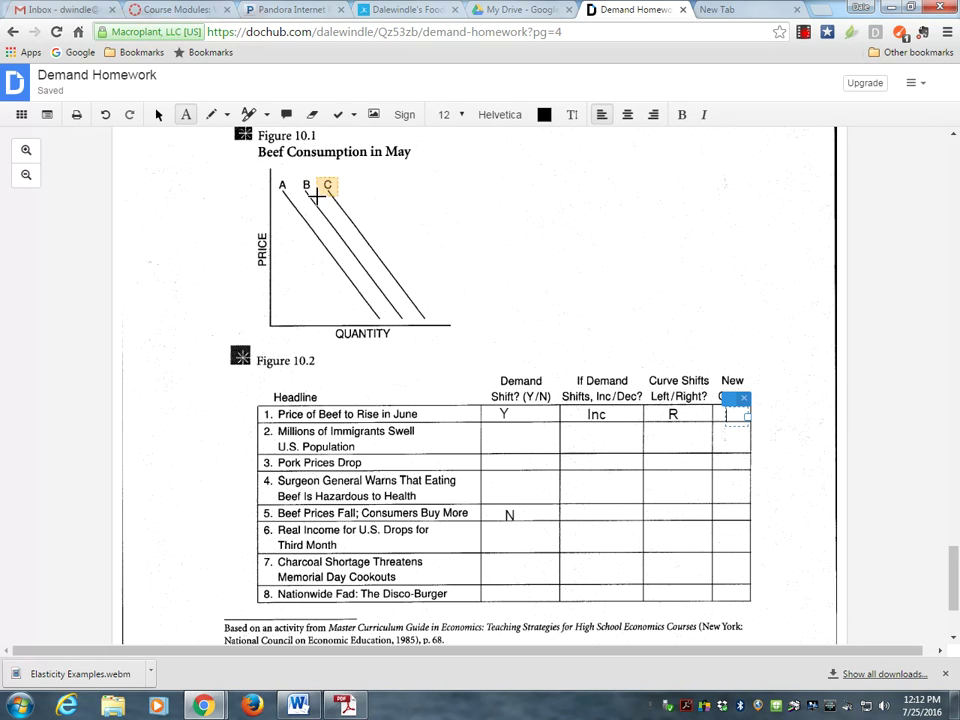
pyautogui.click(719, 422)
pyautogui.write('C')
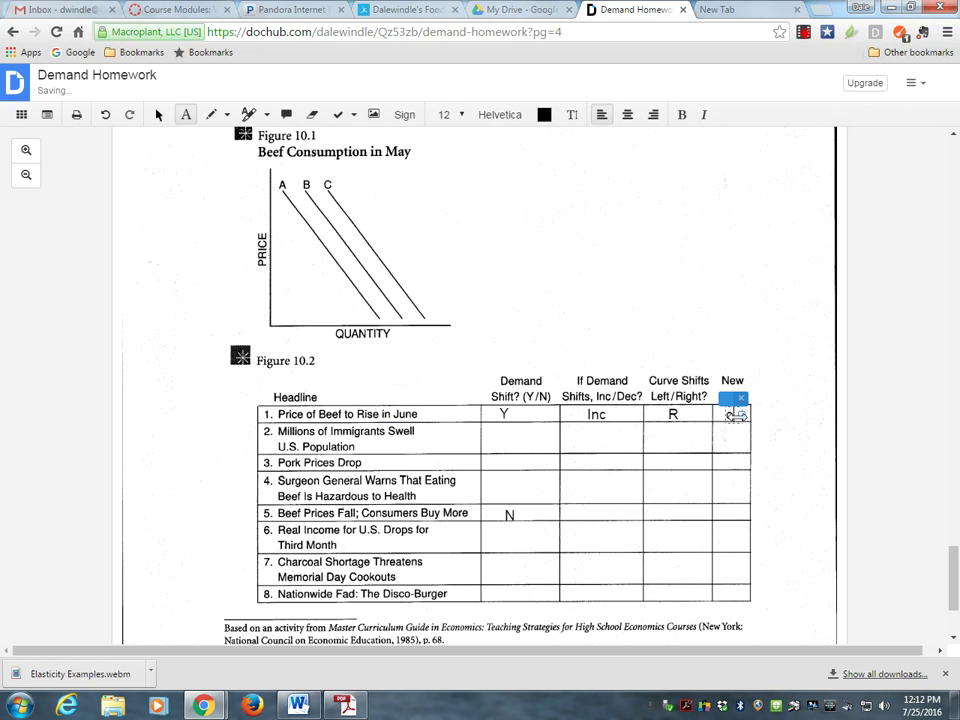
pyautogui.moveTo(735, 415)
pyautogui.mouseDown()
pyautogui.moveTo(750, 414)
pyautogui.moveTo(740, 415)
pyautogui.mouseUp()
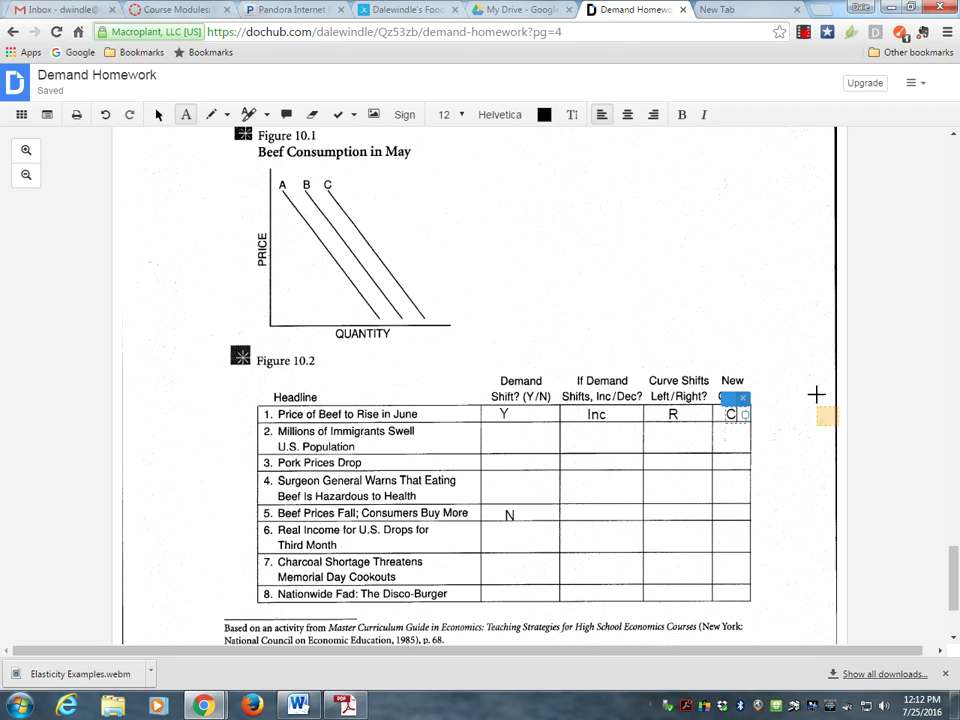
# Switch from the DocHub homework to the open New Tab showing Google search.
pyautogui.click(745, 13)
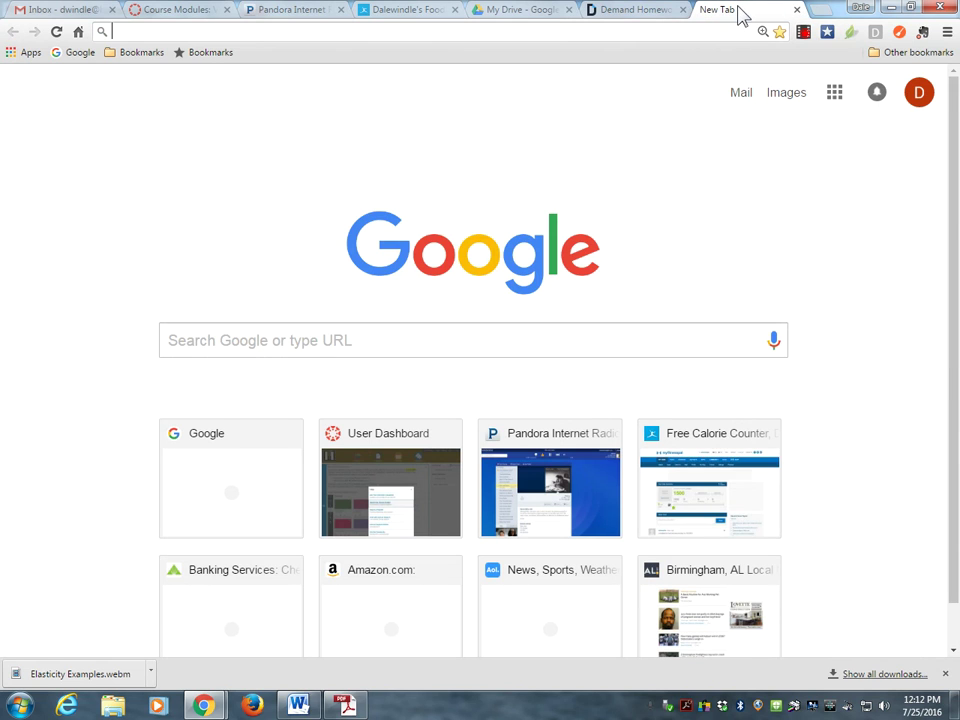